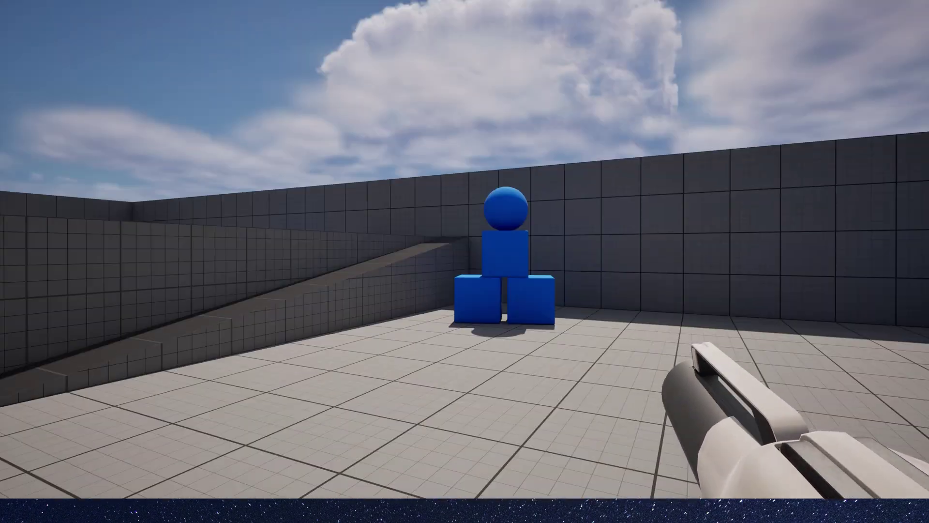
{"action": "key", "text": "w"}
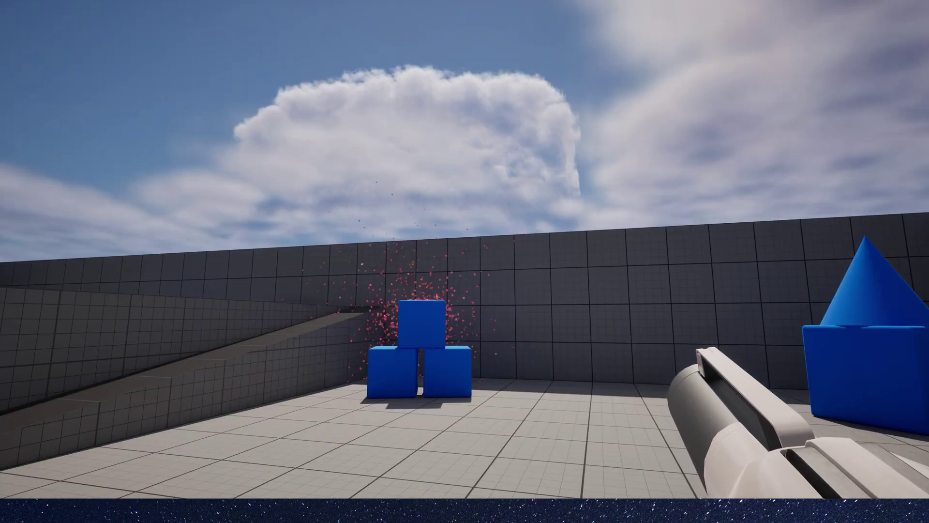
{"action": "key", "text": "w"}
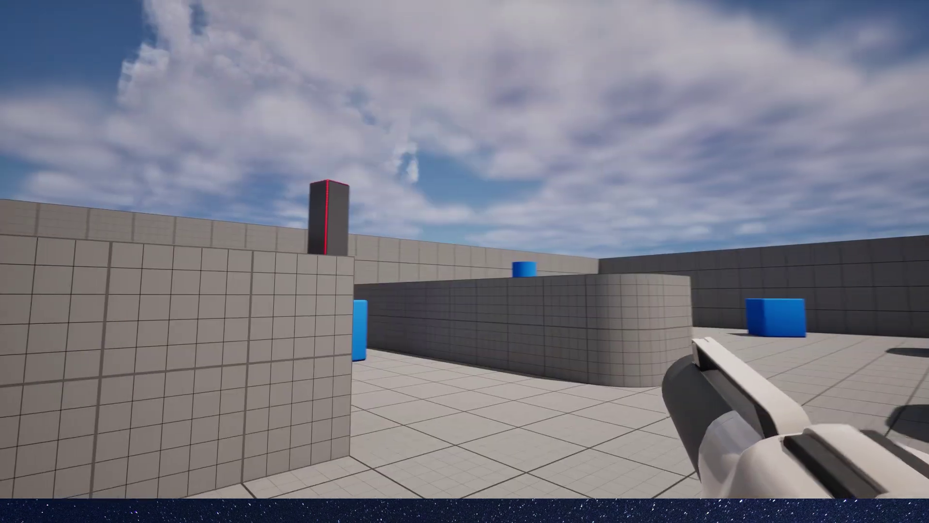
{"action": "key", "text": "d"}
{"action": "left_click", "coordinate": [465, 249]}
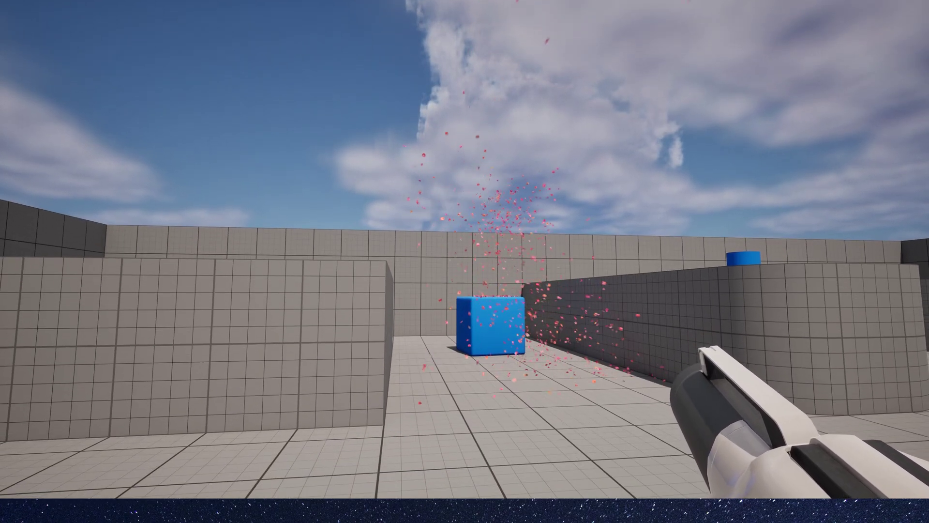
{"action": "key", "text": "w"}
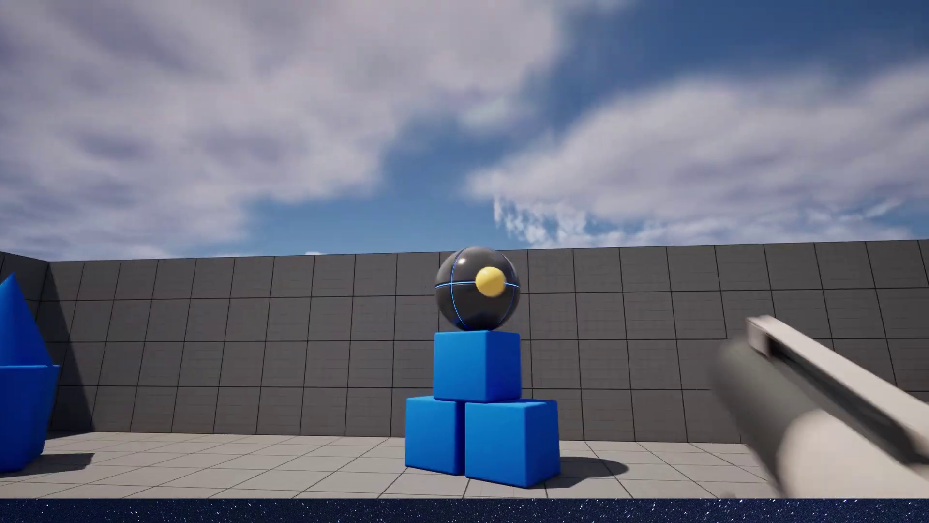
{"action": "left_click", "coordinate": [465, 261]}
{"action": "left_click", "coordinate": [465, 261]}
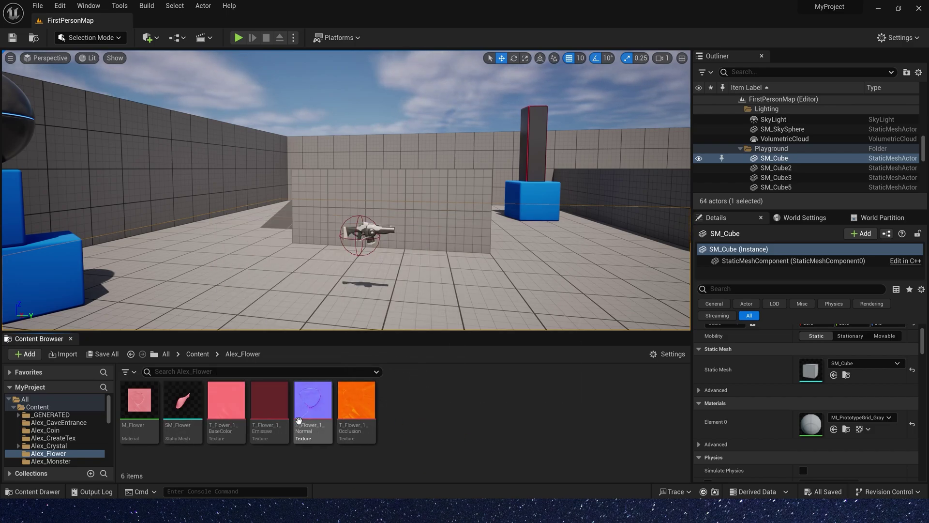
Inspect the SM_Flower mesh and the node graph of the M_Flower material, then close the material.
{"action": "double_click", "coordinate": [183, 401]}
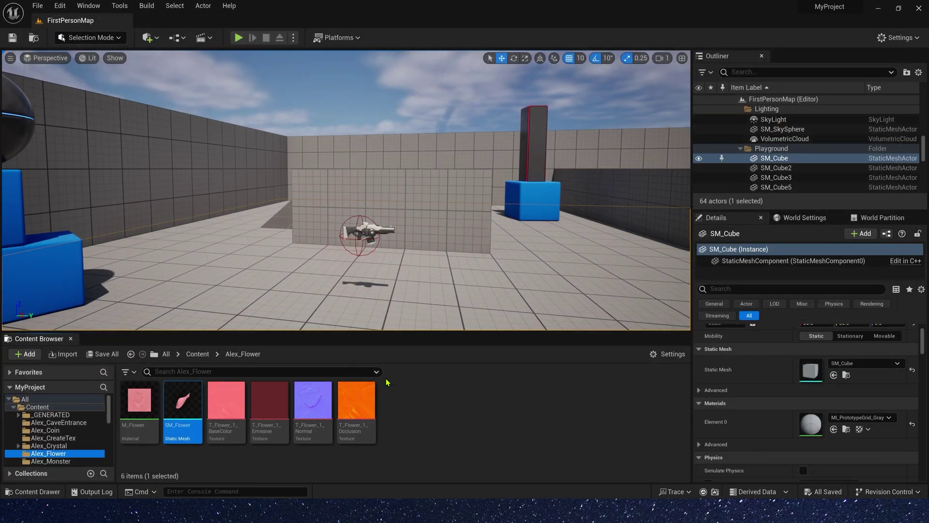
{"action": "double_click", "coordinate": [140, 400]}
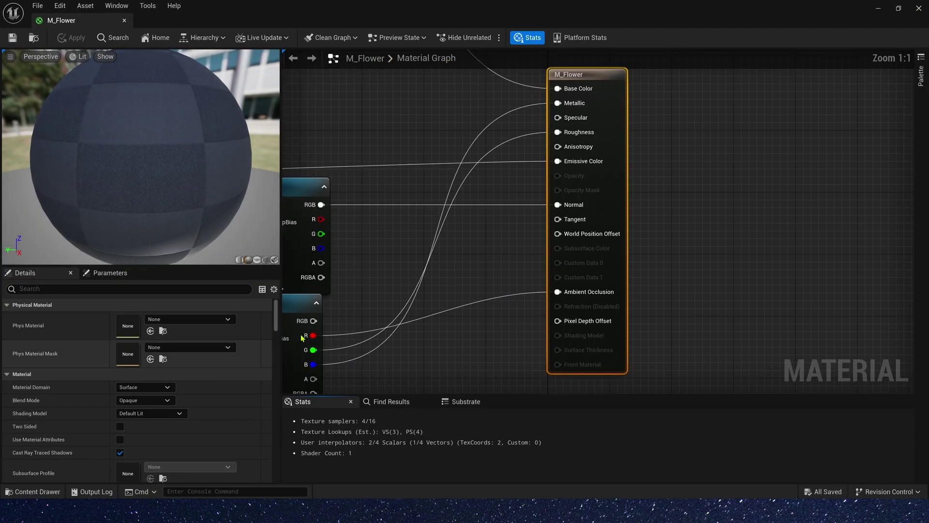
{"action": "scroll", "coordinate": [613, 256], "scroll_direction": "down", "scroll_amount": 2}
{"action": "right_click_drag", "start_coordinate": [613, 256], "coordinate": [570, 322]}
{"action": "scroll", "coordinate": [593, 328], "scroll_direction": "down", "scroll_amount": 1}
{"action": "left_click", "coordinate": [918, 9]}
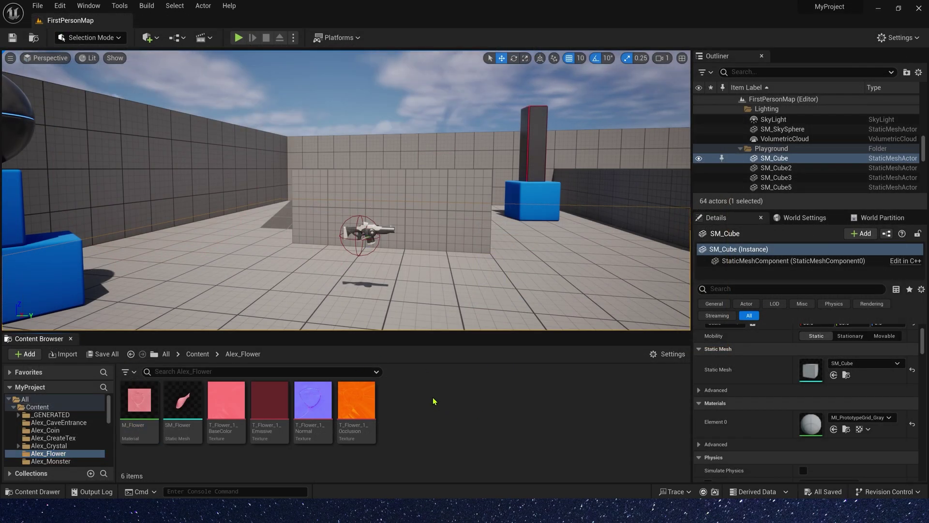
Create a Niagara system from the Empty emitter template in the Alex_Flower folder, name it NS_Flower, and open it for editing.
{"action": "right_click", "coordinate": [415, 405]}
{"action": "left_click", "coordinate": [479, 186]}
{"action": "left_click", "coordinate": [529, 487]}
{"action": "double_click", "coordinate": [508, 277]}
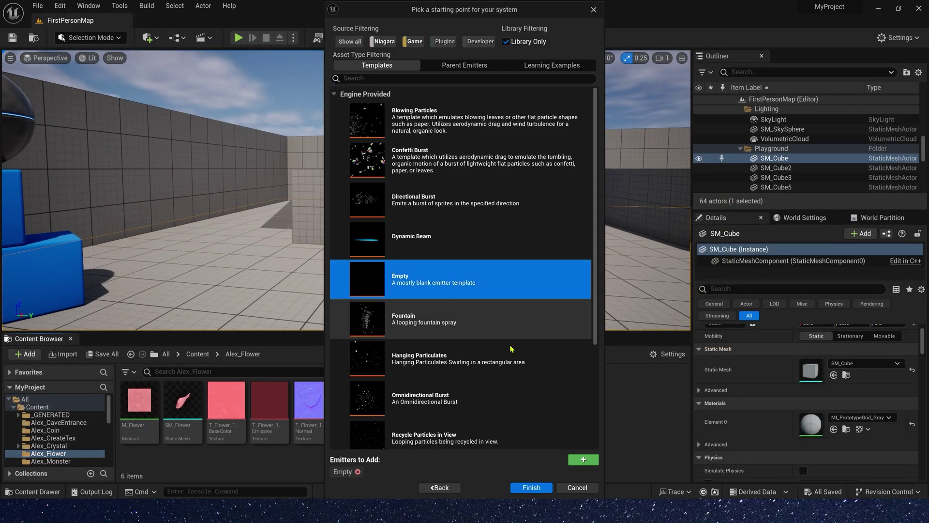
{"action": "left_click", "coordinate": [530, 487]}
{"action": "type", "text": "NS_Flower"}
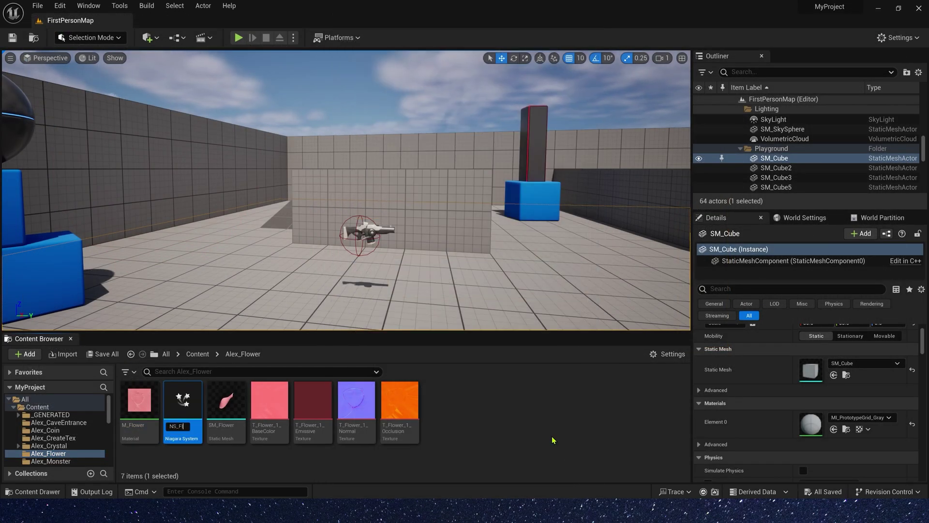
{"action": "key", "text": "Return"}
{"action": "key", "text": "Return"}
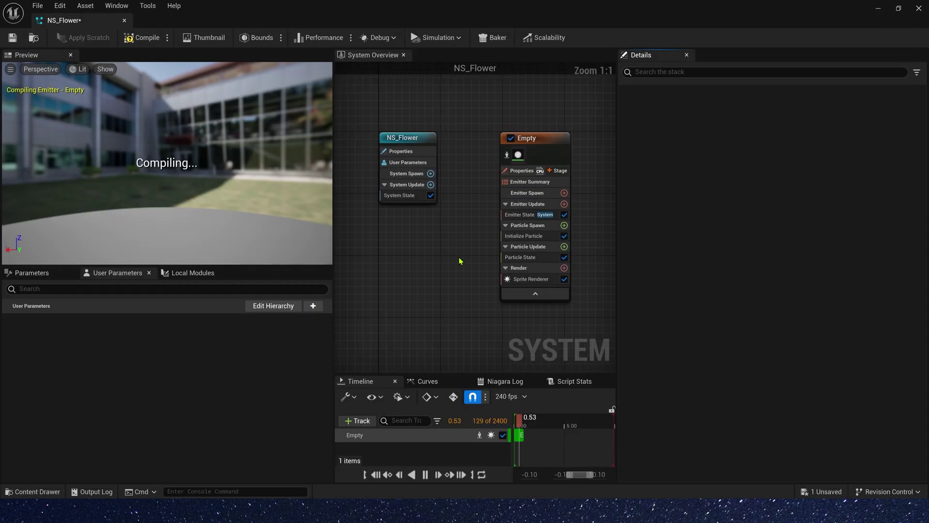
Set the Empty emitter's Sim Target to GPUCompute Sim and its Calculate Bounds Mode to Fixed.
{"action": "left_click", "coordinate": [522, 170]}
{"action": "left_click", "coordinate": [774, 170]}
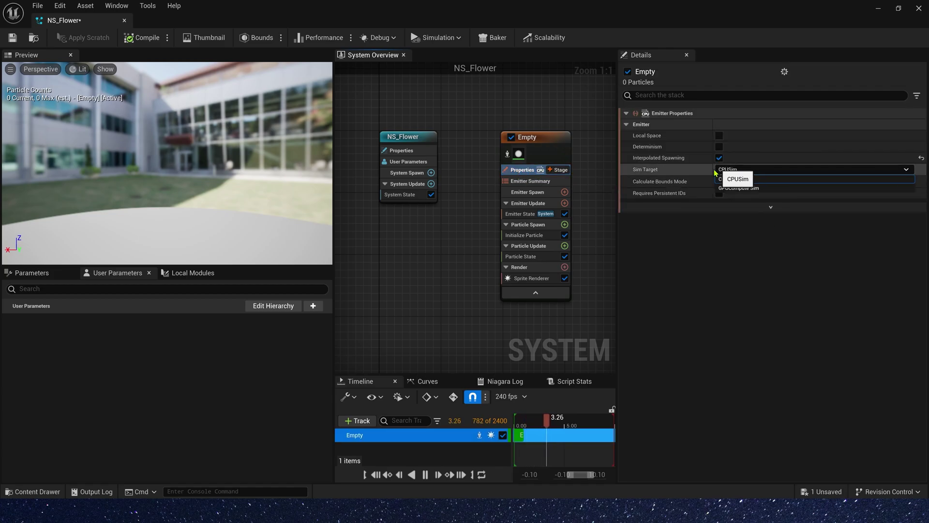
{"action": "left_click", "coordinate": [738, 181]}
{"action": "left_click", "coordinate": [740, 205]}
{"action": "left_click", "coordinate": [721, 225]}
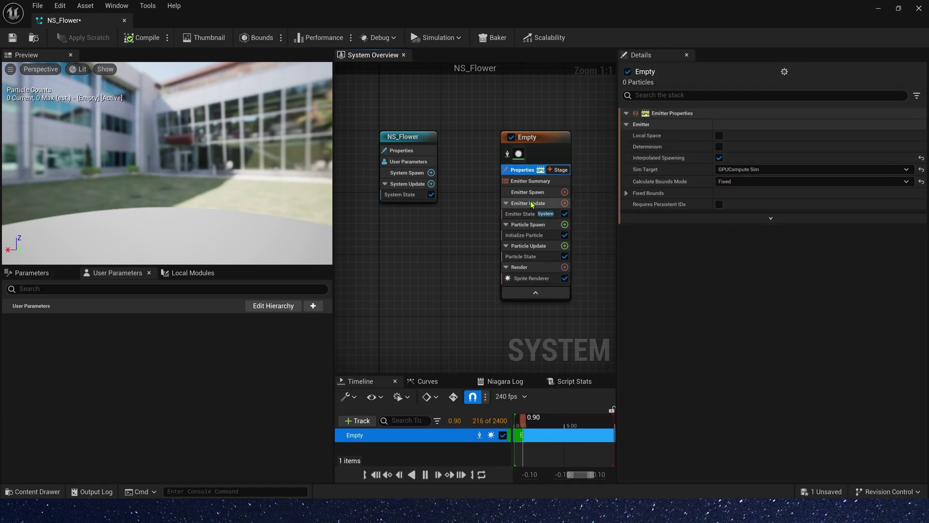
Add a Spawn Burst Instantaneous module to Emitter Update with a Spawn Count of 1000.
{"action": "left_click", "coordinate": [565, 203]}
{"action": "left_click", "coordinate": [398, 292]}
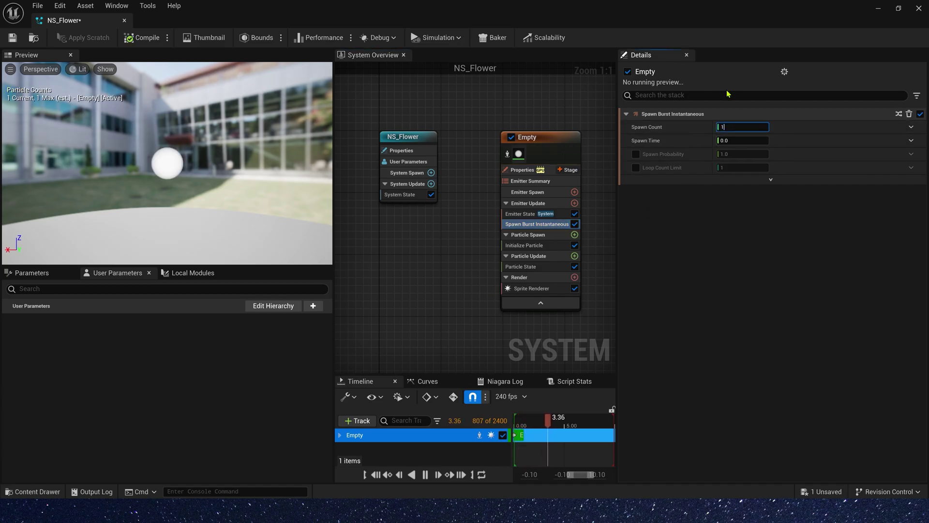
{"action": "type", "text": "000"}
Replace the emitter's Sprite Renderer with a Mesh Renderer.
{"action": "right_click_drag", "start_coordinate": [469, 273], "coordinate": [410, 235]}
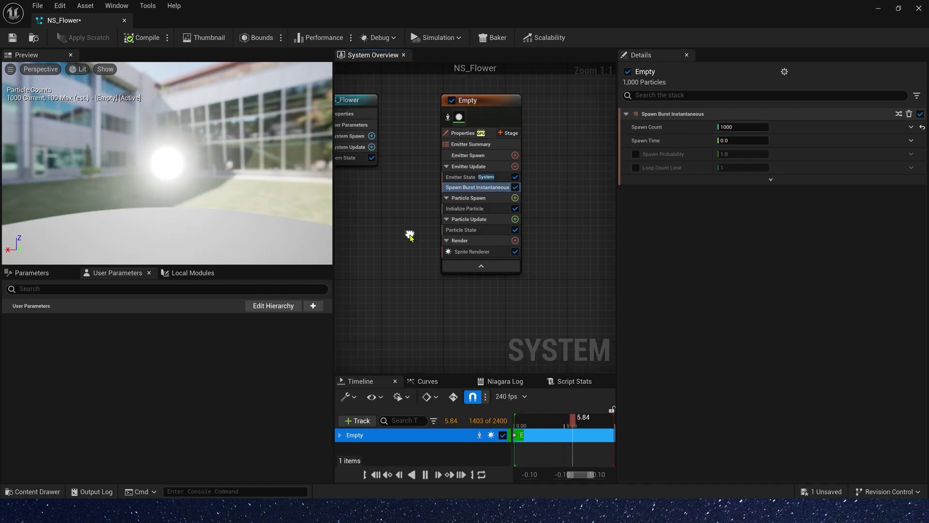
{"action": "left_click", "coordinate": [470, 251]}
{"action": "key", "text": "Delete"}
{"action": "left_click", "coordinate": [515, 231]}
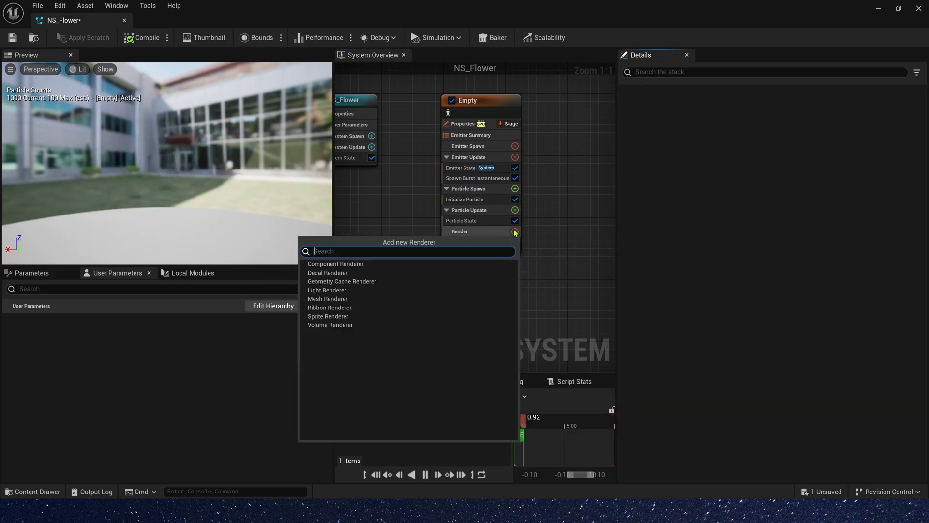
{"action": "left_click", "coordinate": [350, 300]}
Assign the SM_Flower static mesh to the first mesh entry of the Mesh Renderer.
{"action": "left_click", "coordinate": [626, 137]}
{"action": "left_click", "coordinate": [763, 151]}
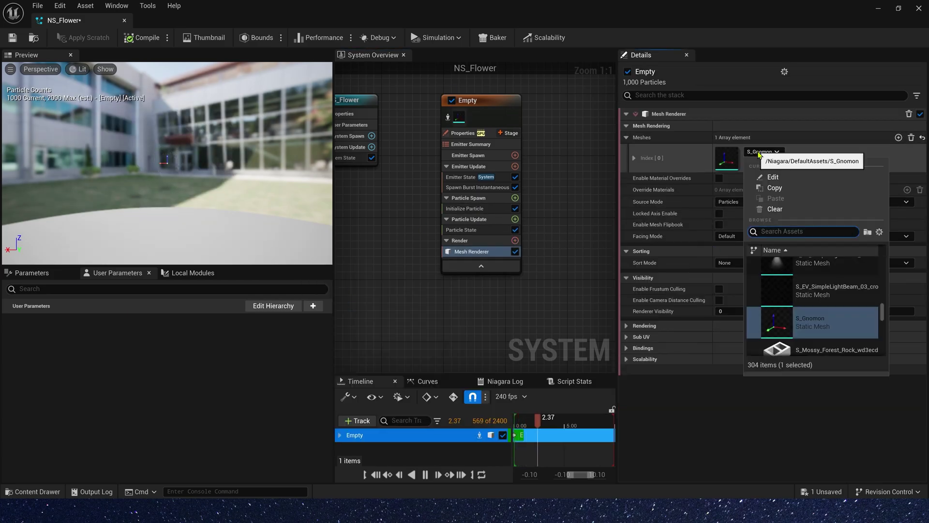
{"action": "type", "text": "flower"}
{"action": "left_click", "coordinate": [774, 271]}
Set the Lifetime Mode in Initialize Particle to Random, with a minimum of 10 and a maximum of 15.
{"action": "left_click", "coordinate": [476, 208]}
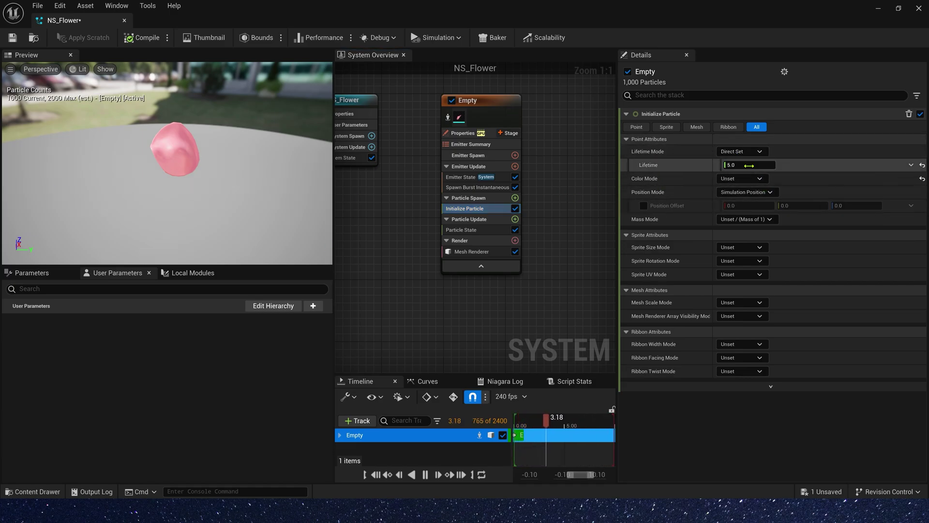
{"action": "left_click", "coordinate": [741, 152]}
{"action": "left_click", "coordinate": [735, 177]}
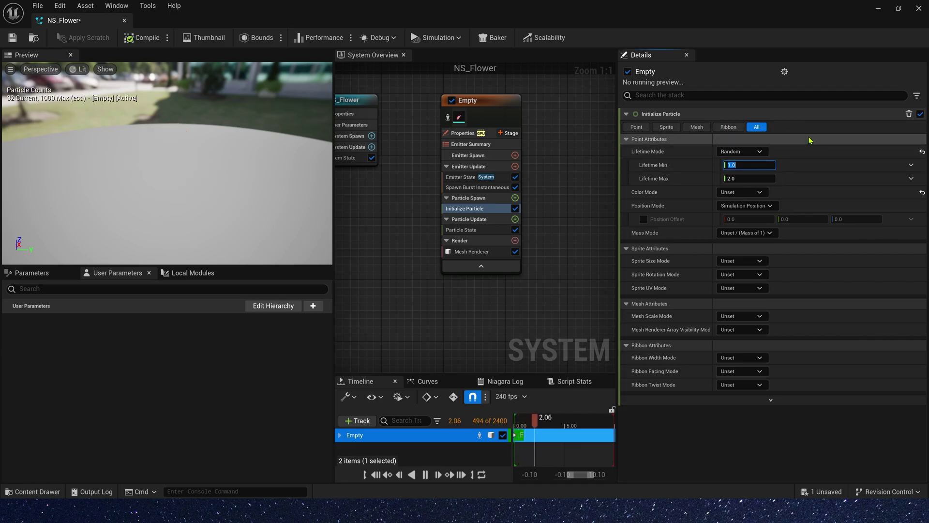
{"action": "type", "text": "10"}
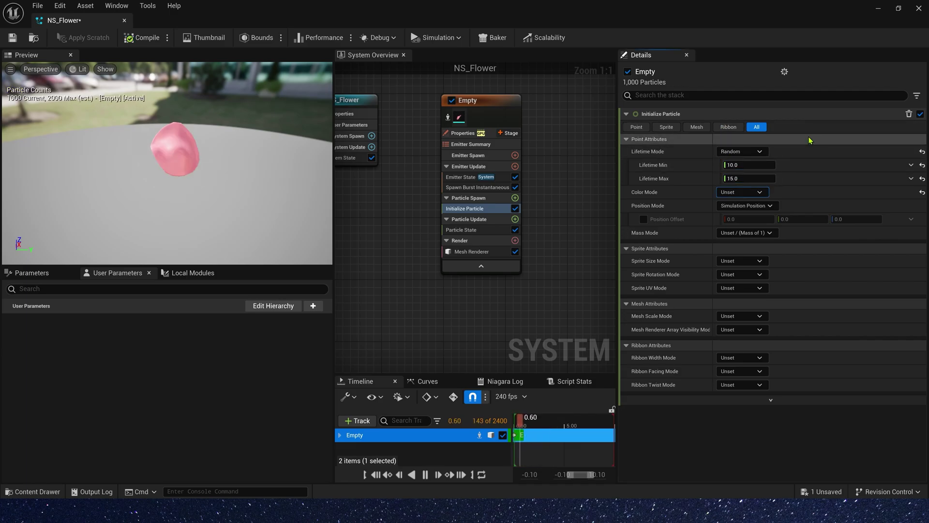
Set the particles' Color Mode to Random Range and the Color Channel Mode to Random Individual Channels.
{"action": "left_click", "coordinate": [742, 193]}
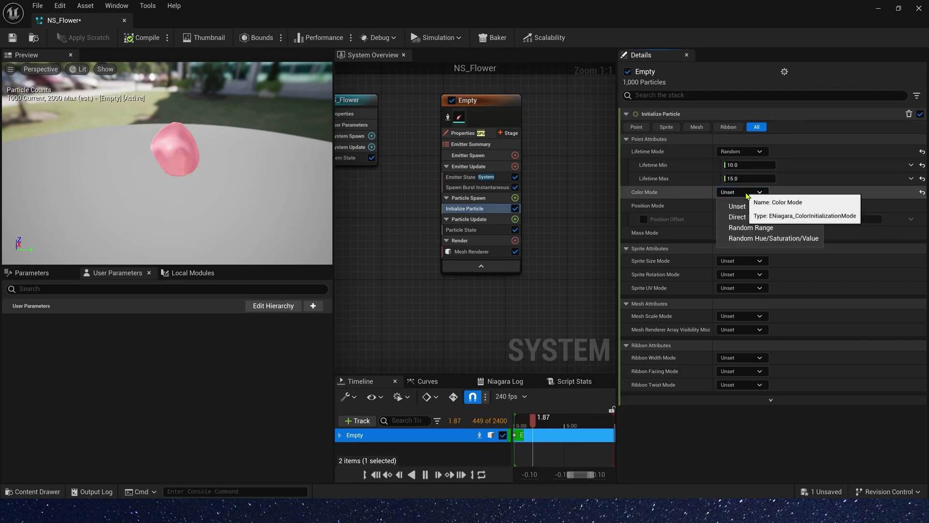
{"action": "left_click", "coordinate": [773, 228]}
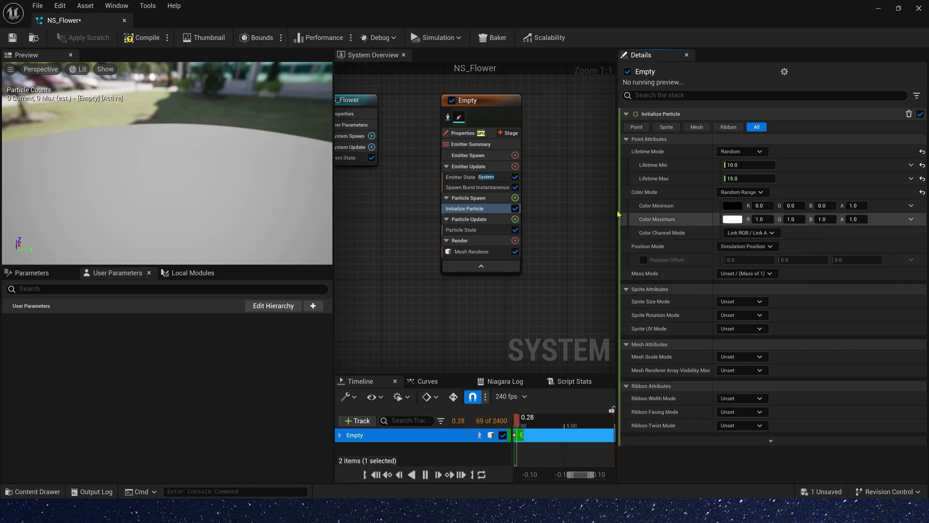
{"action": "left_click", "coordinate": [758, 233]}
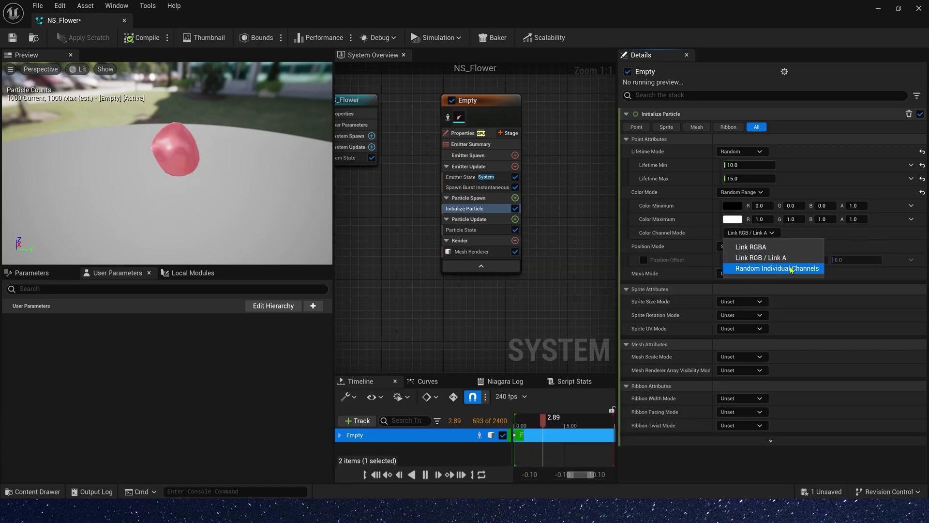
{"action": "left_click", "coordinate": [773, 269]}
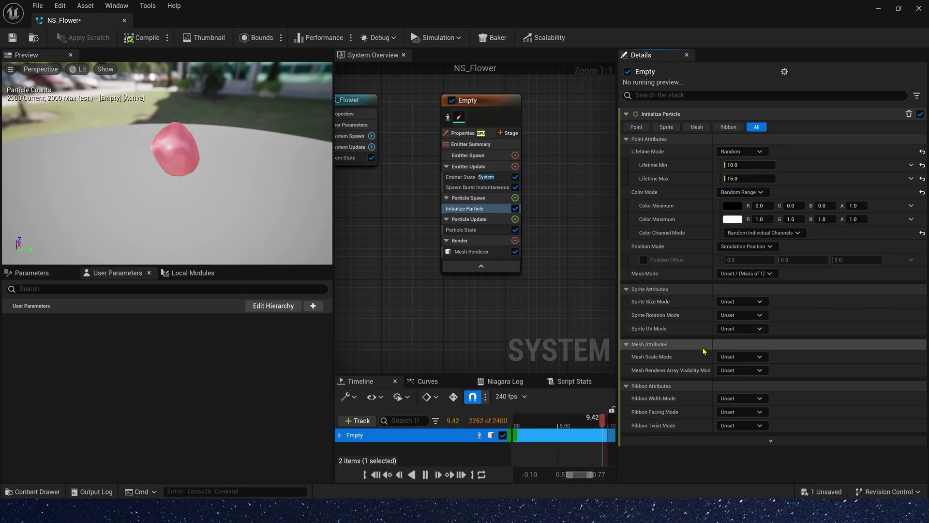
Set the Mesh Scale Mode to Random Uniform with a minimum of 0.3 and a maximum of 0.5, and save the system.
{"action": "left_click", "coordinate": [760, 357]}
{"action": "left_click", "coordinate": [771, 393]}
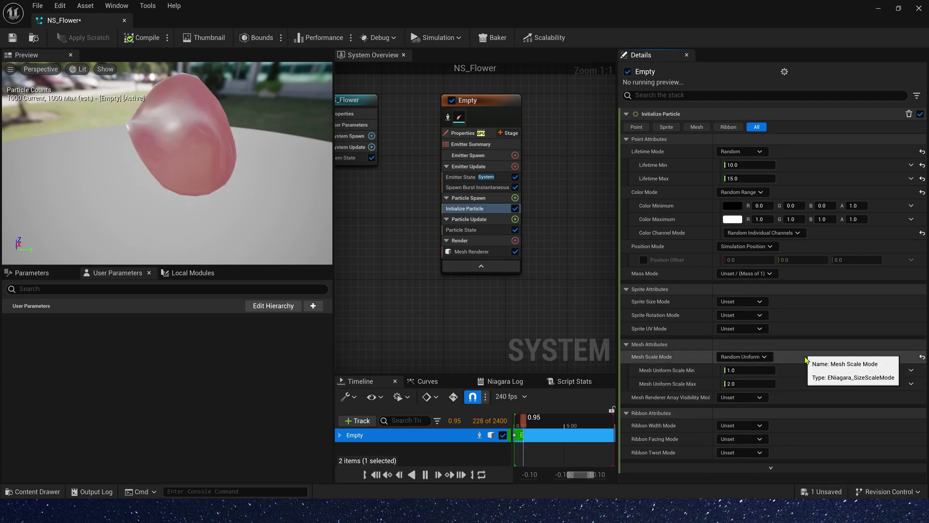
{"action": "left_click", "coordinate": [753, 370]}
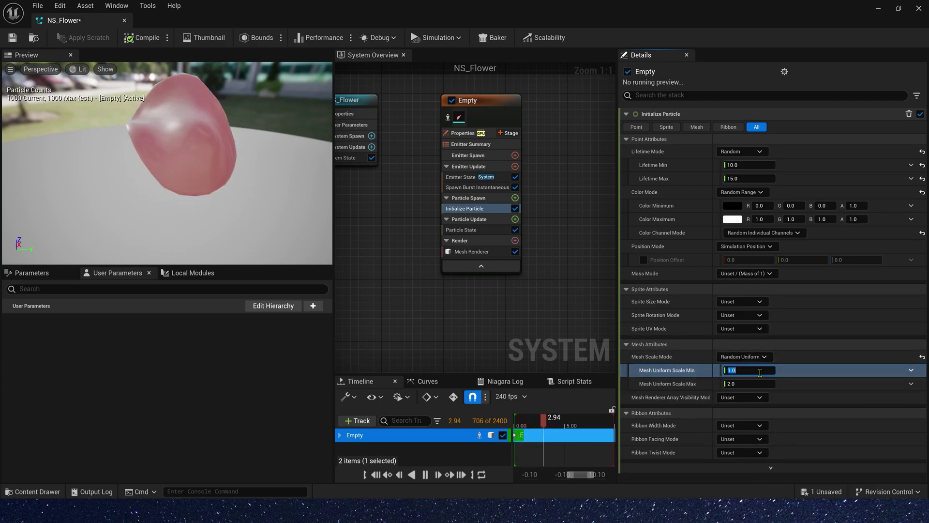
{"action": "scroll", "coordinate": [213, 196], "scroll_direction": "down", "scroll_amount": 5}
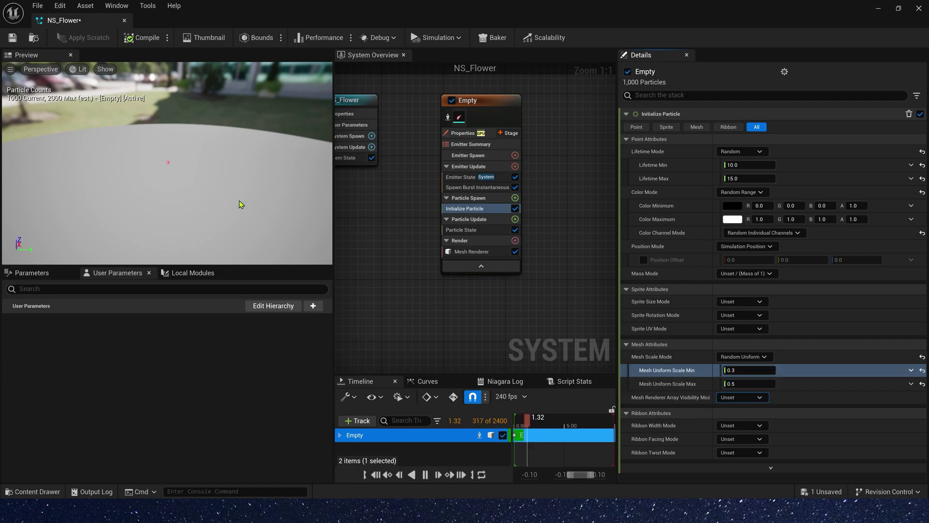
{"action": "key", "text": "ctrl+s"}
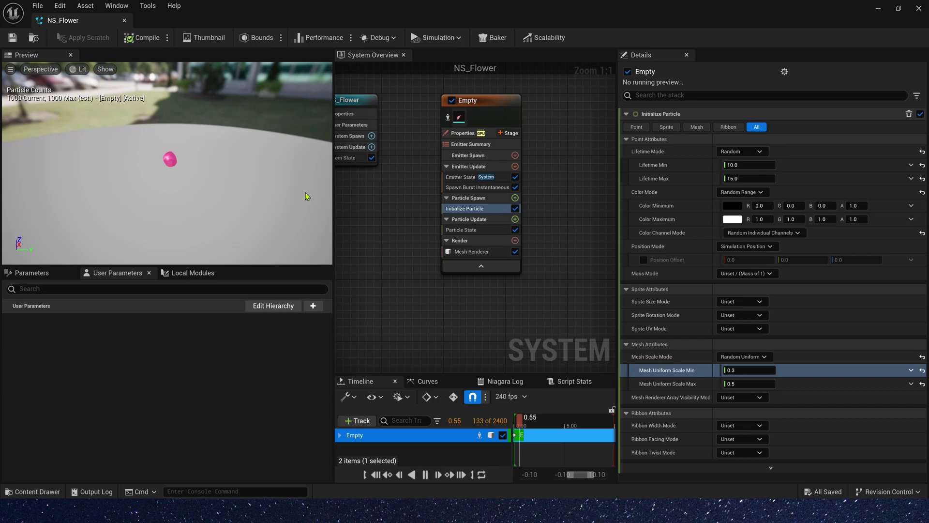
Add a Static Mesh Location module to Particle Spawn and use the Cube mesh as its preview and default mesh.
{"action": "left_click", "coordinate": [515, 198]}
{"action": "type", "text": "st"}
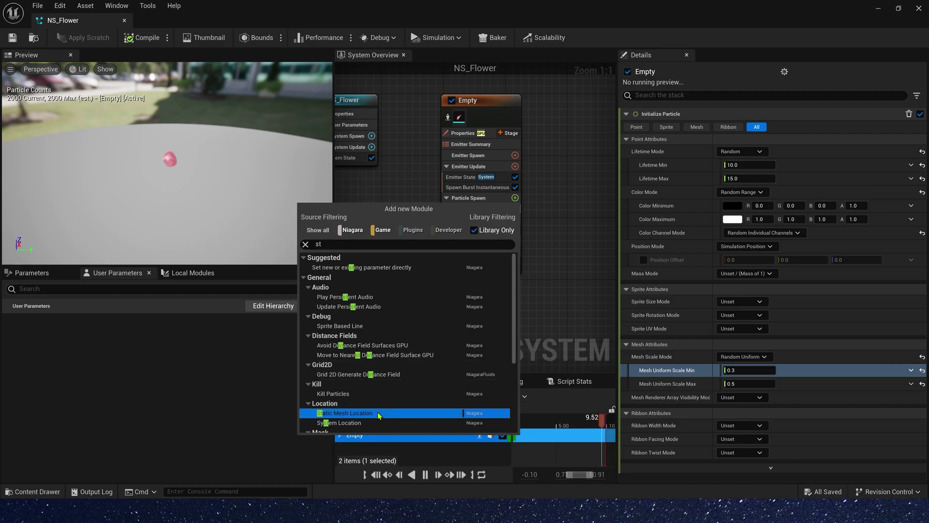
{"action": "left_click", "coordinate": [358, 413]}
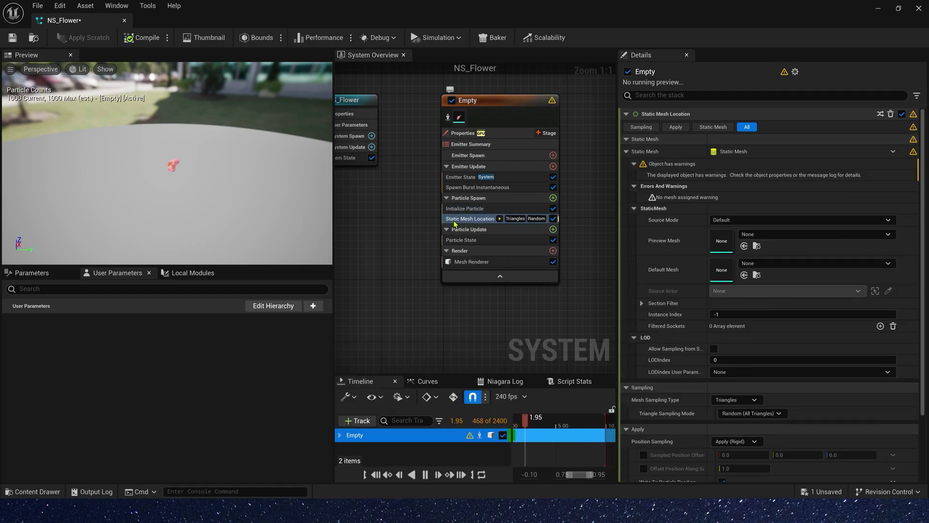
{"action": "left_click", "coordinate": [784, 234]}
{"action": "type", "text": "cube"}
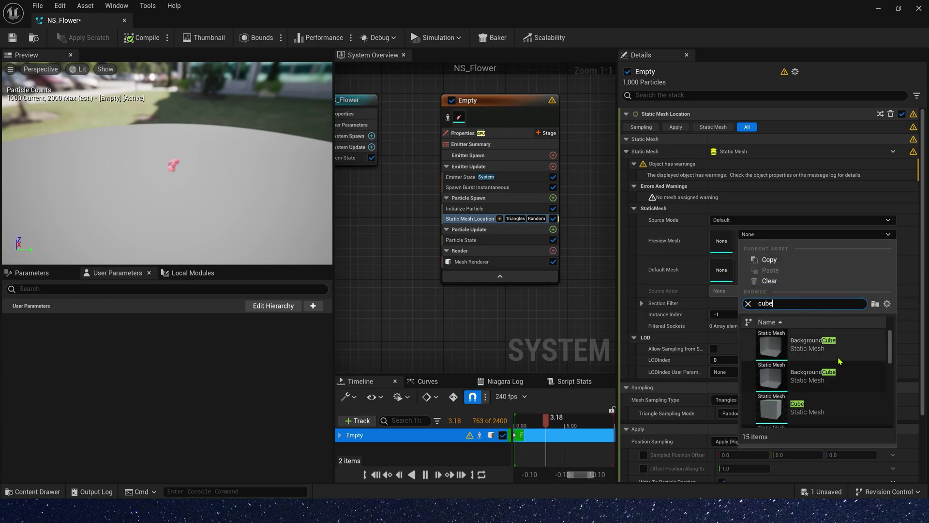
{"action": "left_click", "coordinate": [796, 407]}
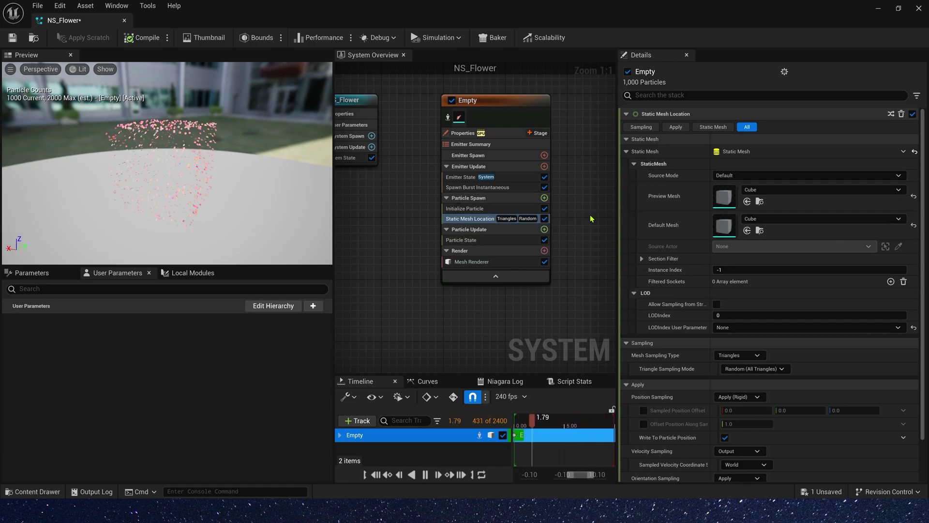
Add an Initial Mesh Orientation module to Particle Spawn with the Mesh Orientation Mode on Random.
{"action": "left_click", "coordinate": [544, 198]}
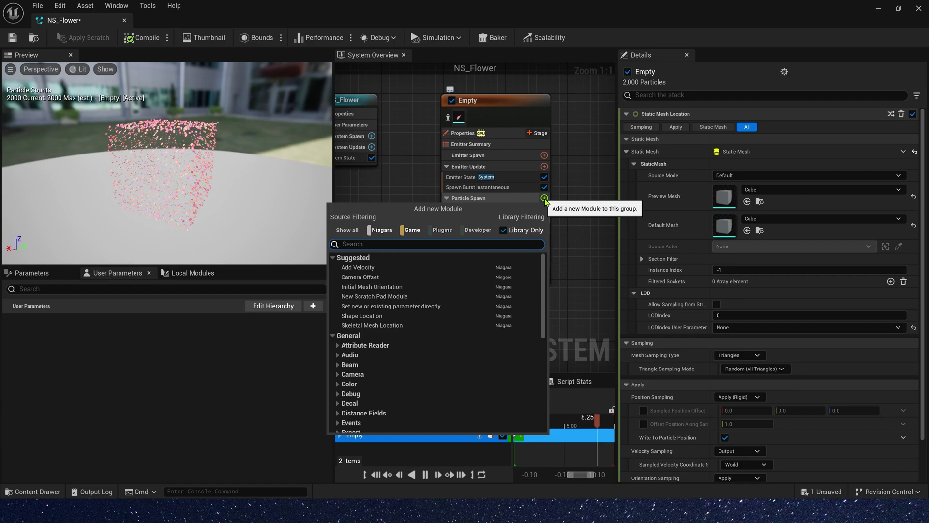
{"action": "type", "text": "ini"}
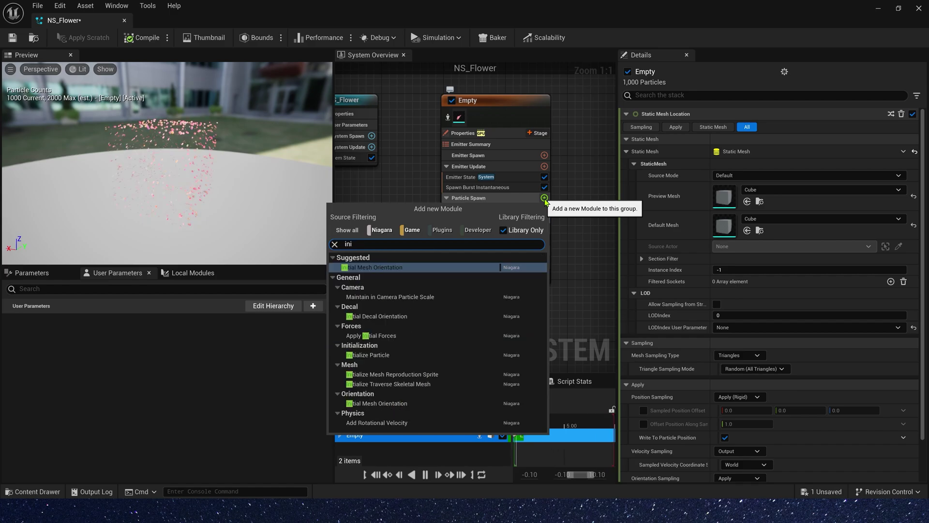
{"action": "left_click", "coordinate": [401, 272]}
{"action": "left_click", "coordinate": [741, 138]}
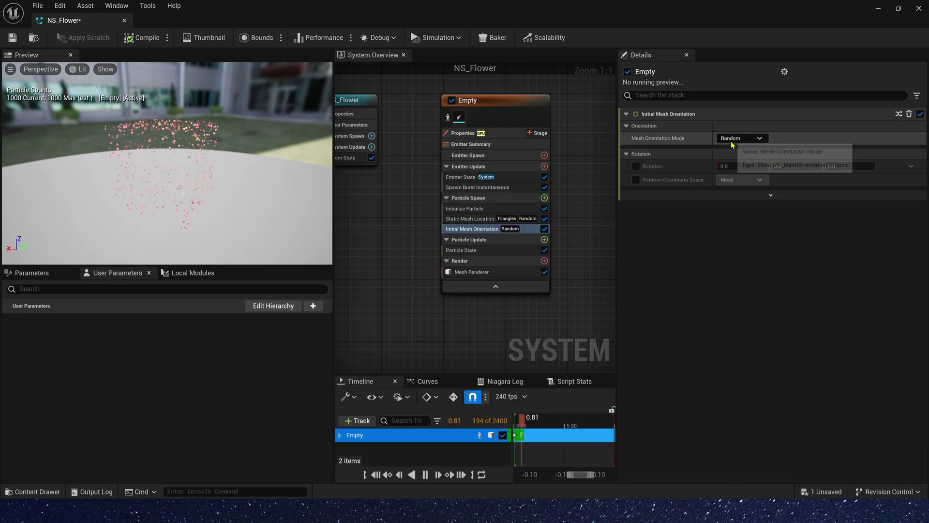
Add a Scale Mesh Size module to Particle Update and drive its Scale Factor with Vector from Float.
{"action": "left_click", "coordinate": [720, 143]}
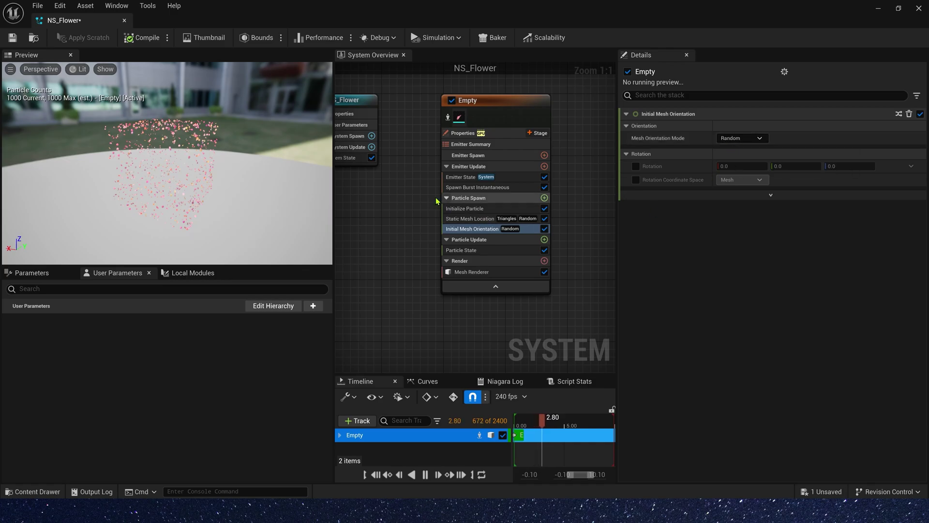
{"action": "left_click", "coordinate": [544, 240]}
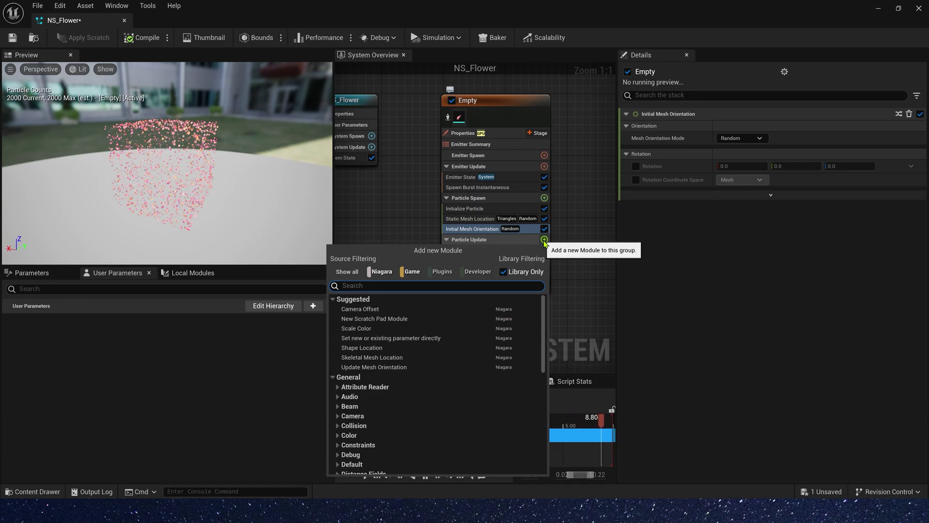
{"action": "type", "text": "scale"}
{"action": "left_click", "coordinate": [397, 434]}
{"action": "left_click", "coordinate": [911, 126]}
{"action": "left_click", "coordinate": [746, 273]}
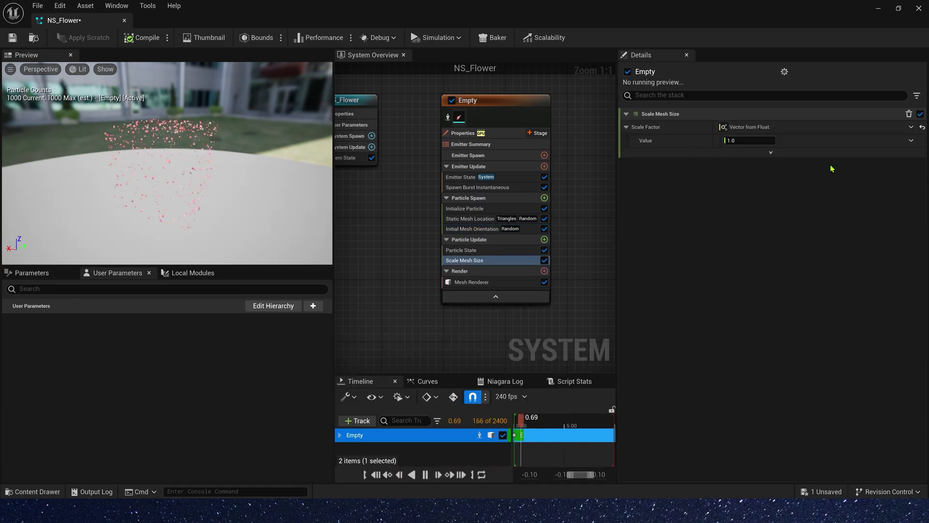
Drive the Scale Factor value with Float from Curve, using the smooth falling template with the end key's tangent raised for a late decline.
{"action": "left_click", "coordinate": [911, 141]}
{"action": "type", "text": "cur"}
{"action": "key", "text": "Return"}
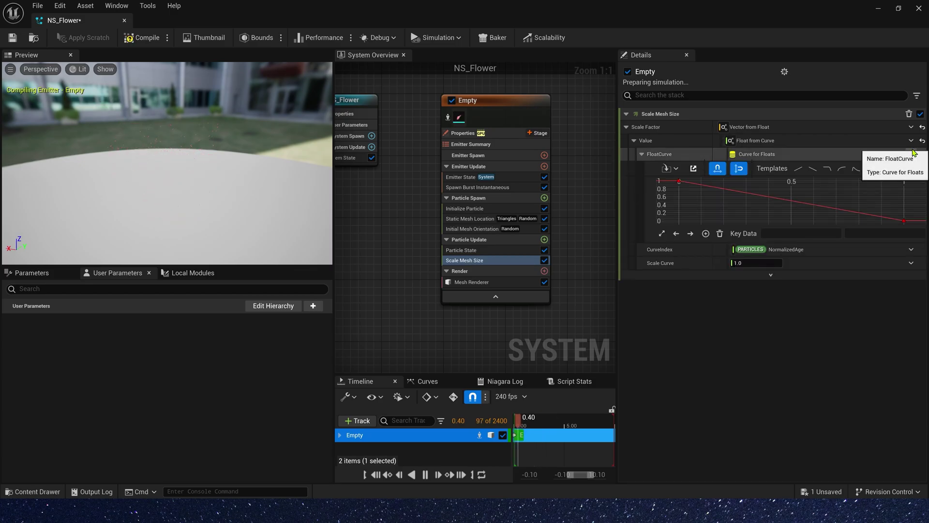
{"action": "left_click", "coordinate": [885, 169]}
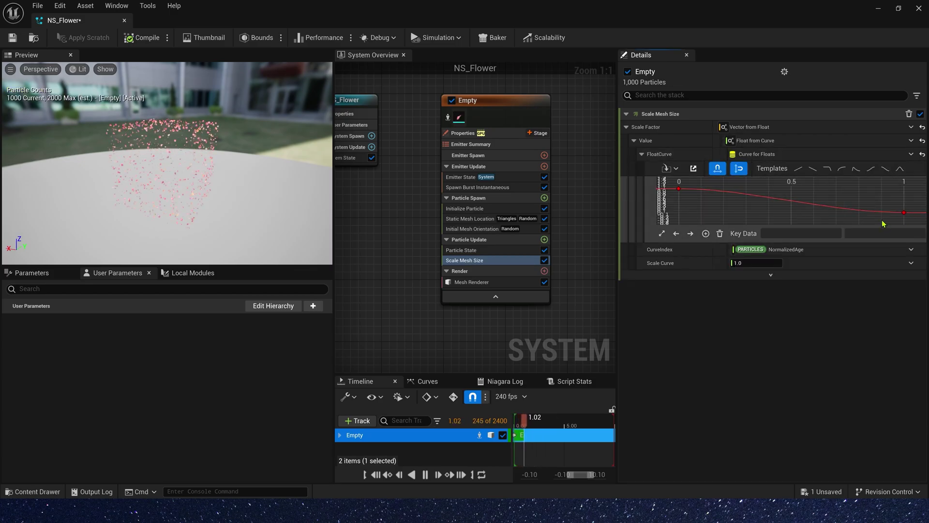
{"action": "left_click", "coordinate": [904, 213]}
{"action": "left_click_drag", "start_coordinate": [879, 216], "coordinate": [876, 206]}
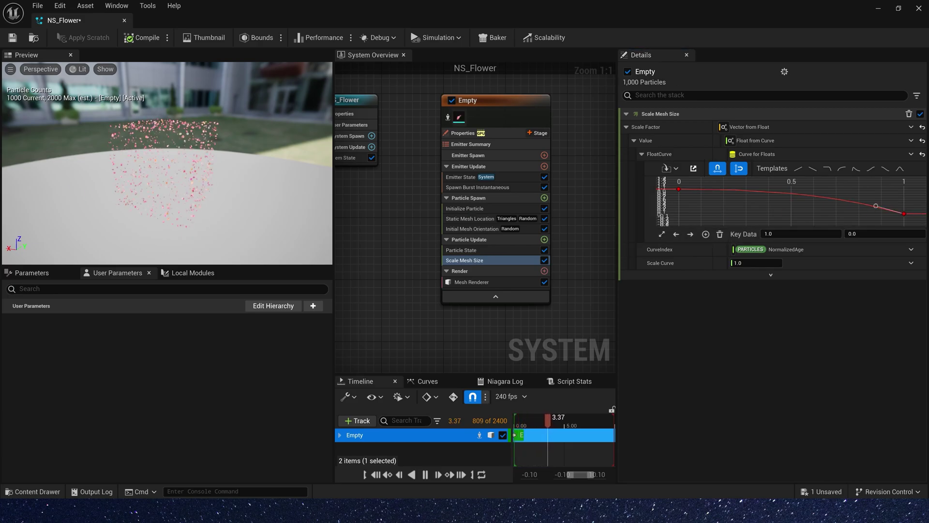
Add a Gravity Force module to Particle Update and resolve its dependency by adding Solve Forces and Velocity.
{"action": "left_click", "coordinate": [544, 239]}
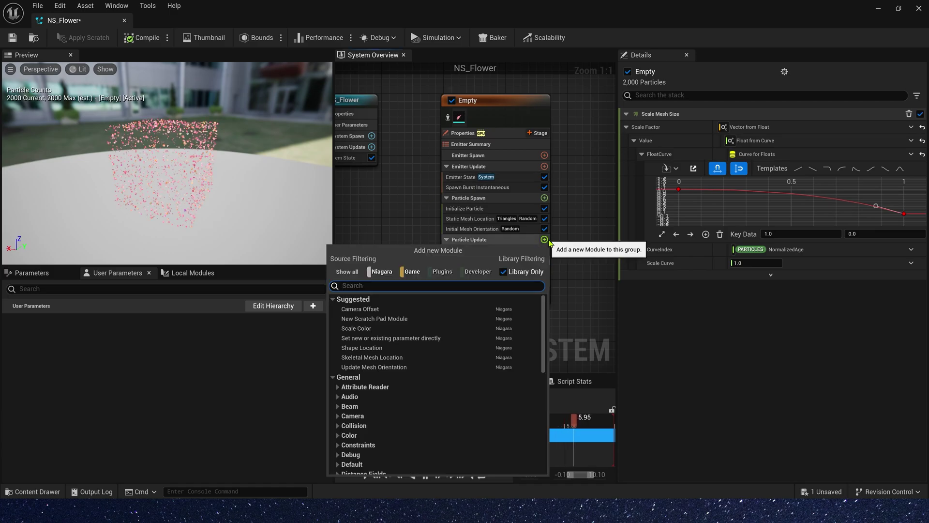
{"action": "type", "text": "gra"}
{"action": "left_click", "coordinate": [382, 349]}
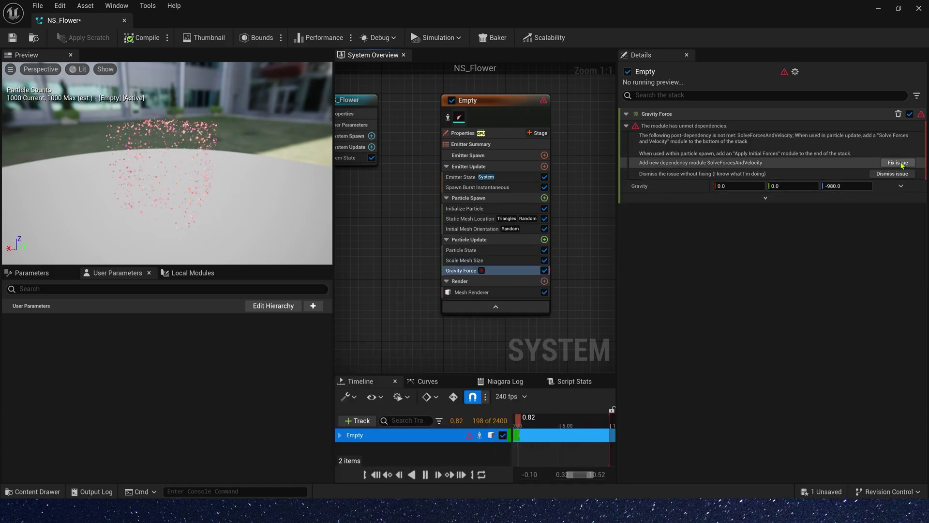
{"action": "left_click", "coordinate": [898, 164]}
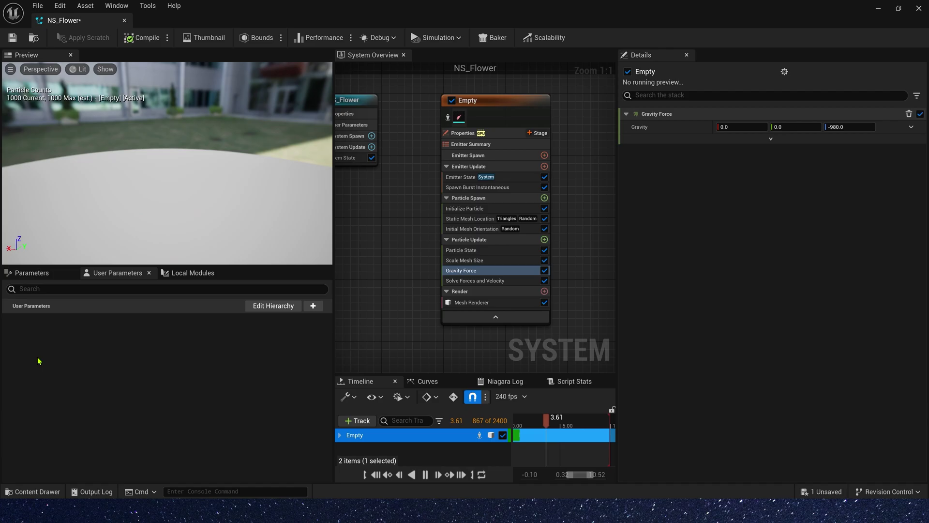
Add a Wind Force module to Particle Update and fix Aerodynamic Drag's dependency by adding Align Sprite to Mesh Orientation.
{"action": "left_click", "coordinate": [544, 240]}
{"action": "type", "text": "win"}
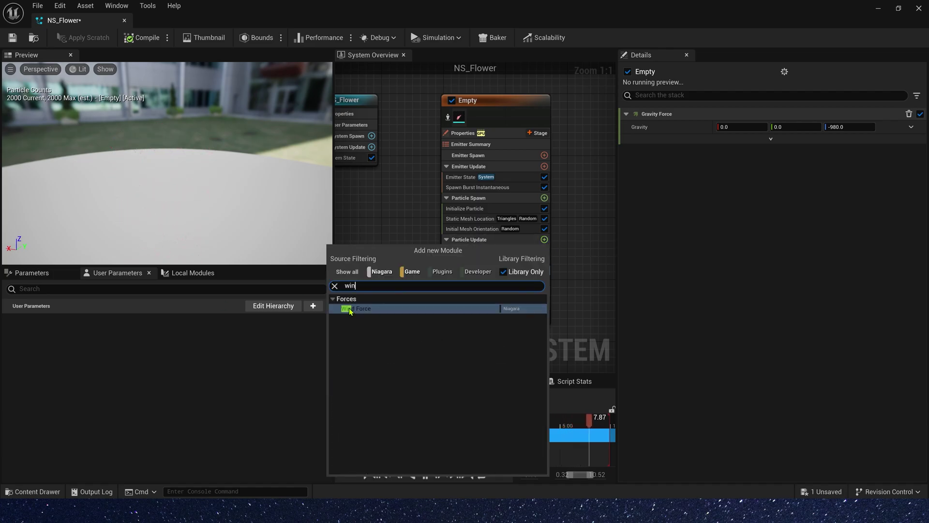
{"action": "left_click", "coordinate": [350, 309]}
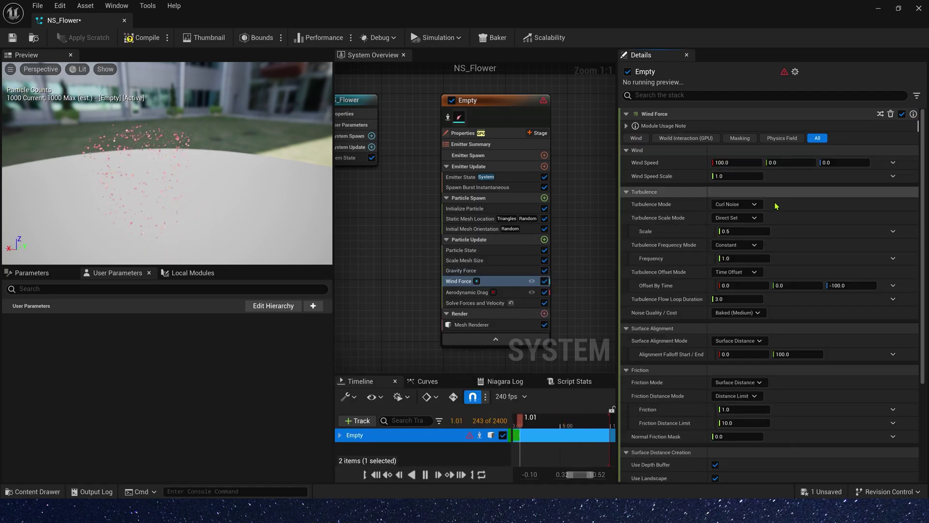
{"action": "left_click", "coordinate": [466, 293]}
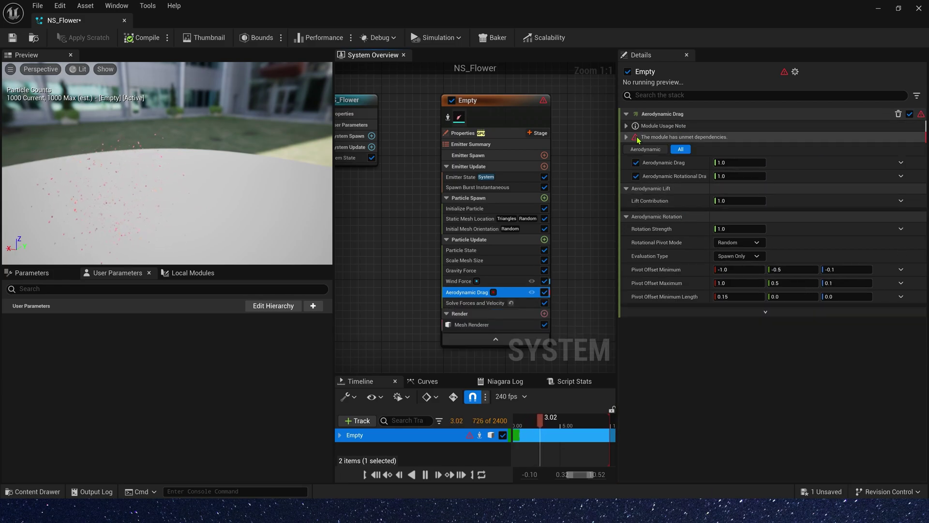
{"action": "left_click", "coordinate": [636, 137]}
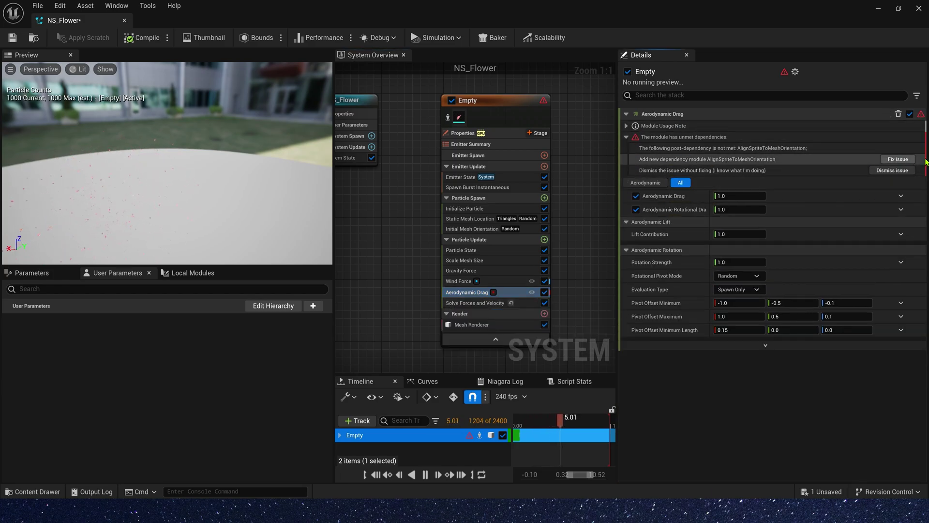
{"action": "left_click", "coordinate": [897, 159]}
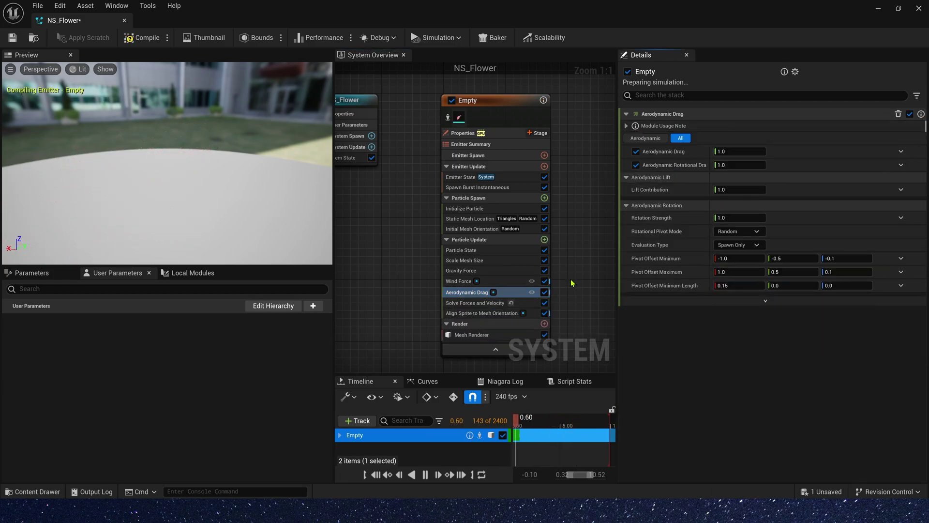
Create a Vector user parameter named WindSpeed and link it to the Wind Force's Wind Speed.
{"action": "left_click", "coordinate": [453, 282]}
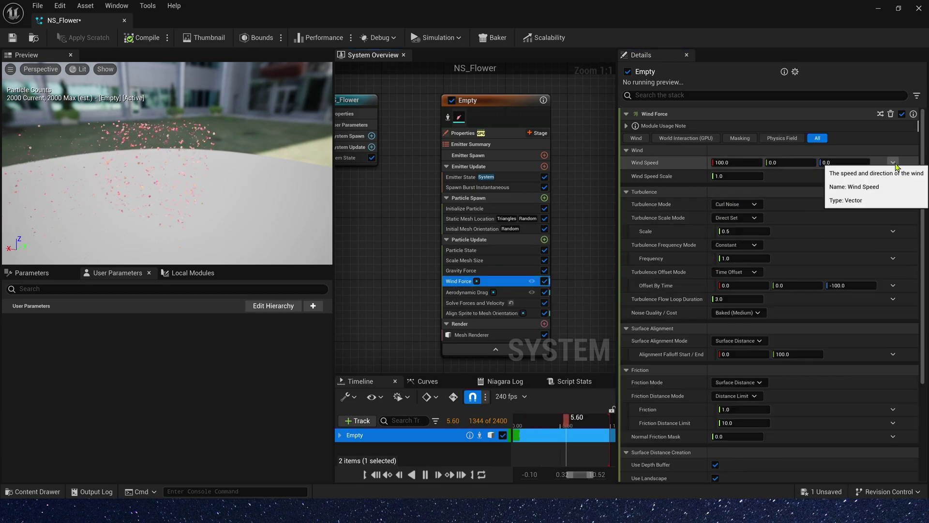
{"action": "left_click", "coordinate": [313, 306]}
{"action": "type", "text": "ve"}
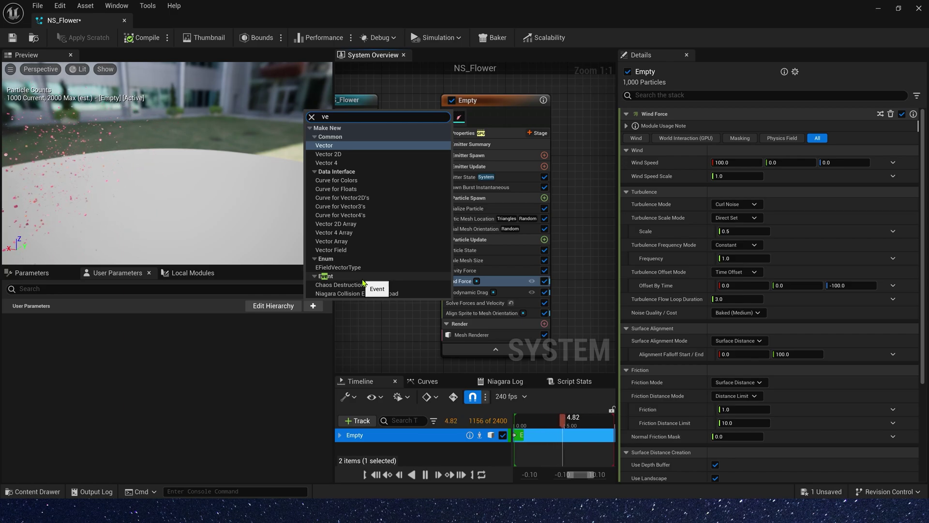
{"action": "left_click", "coordinate": [324, 145]}
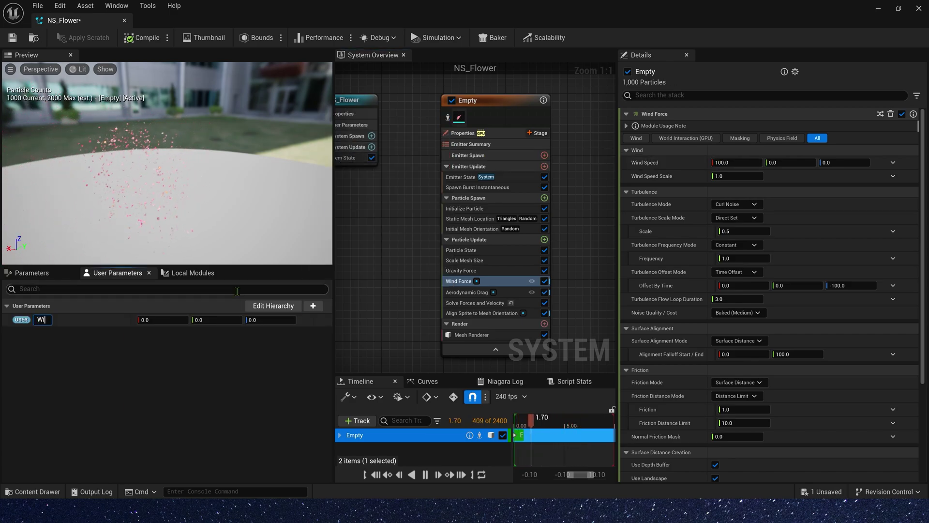
{"action": "left_click_drag", "start_coordinate": [49, 319], "coordinate": [736, 163]}
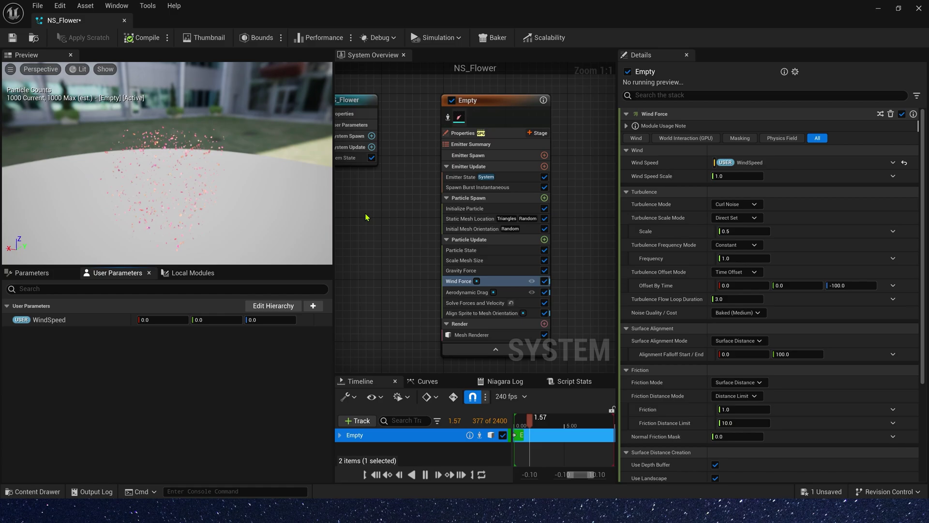
Set the Wind Speed Scale to a Random Range Float with a minimum of 0.3 and a maximum of 1.0.
{"action": "left_click", "coordinate": [893, 175]}
{"action": "type", "text": "rand"}
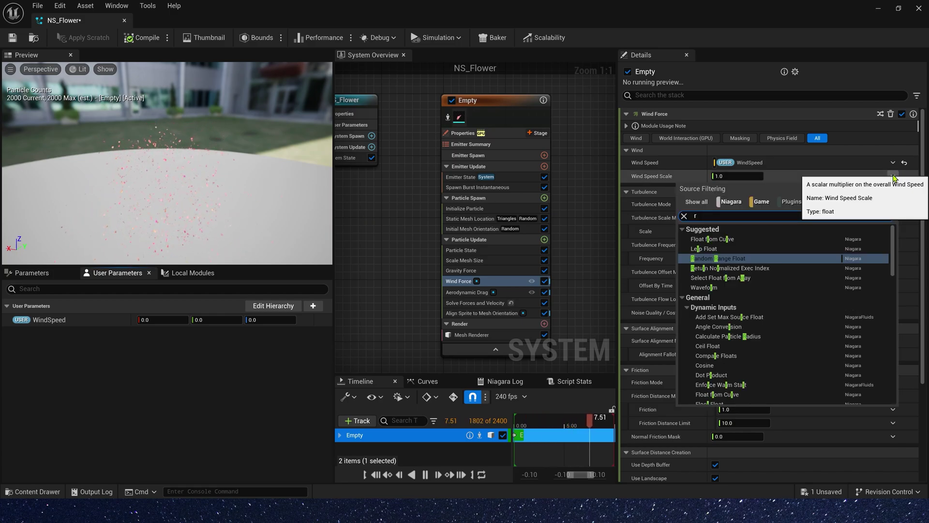
{"action": "key", "text": "Return"}
{"action": "left_click", "coordinate": [753, 189]}
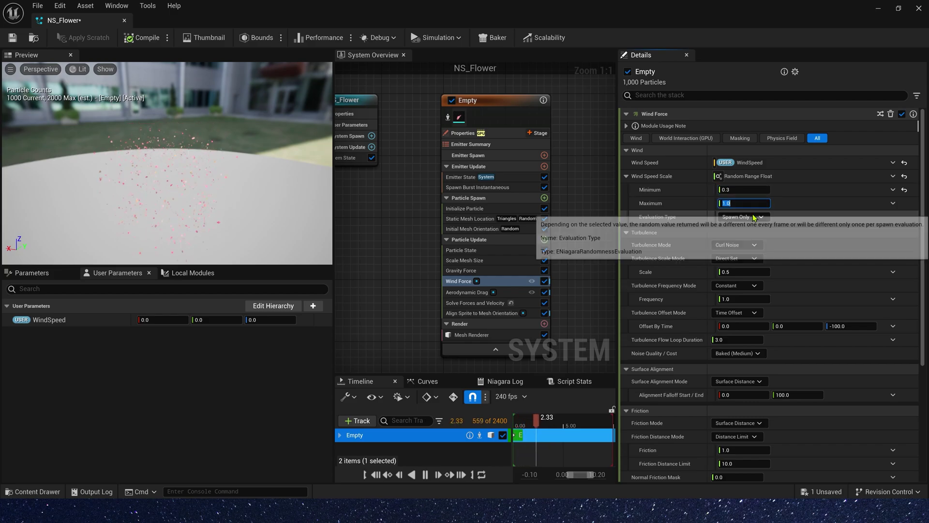
{"action": "key", "text": "Return"}
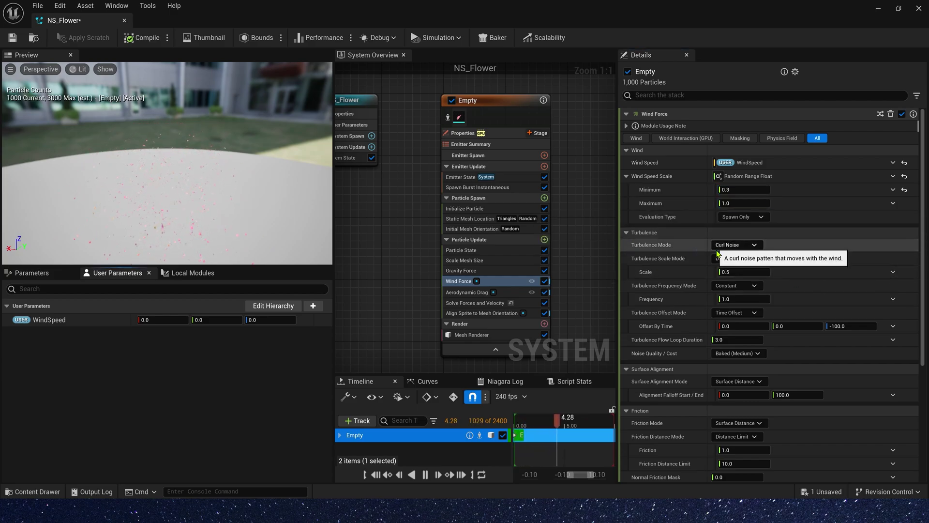
Set the Turbulence Scale Mode to Speed Range with Scale Min/Max of 0.2 and 1.0 and a maximum speed of 500.
{"action": "left_click", "coordinate": [753, 262]}
{"action": "left_click", "coordinate": [755, 261]}
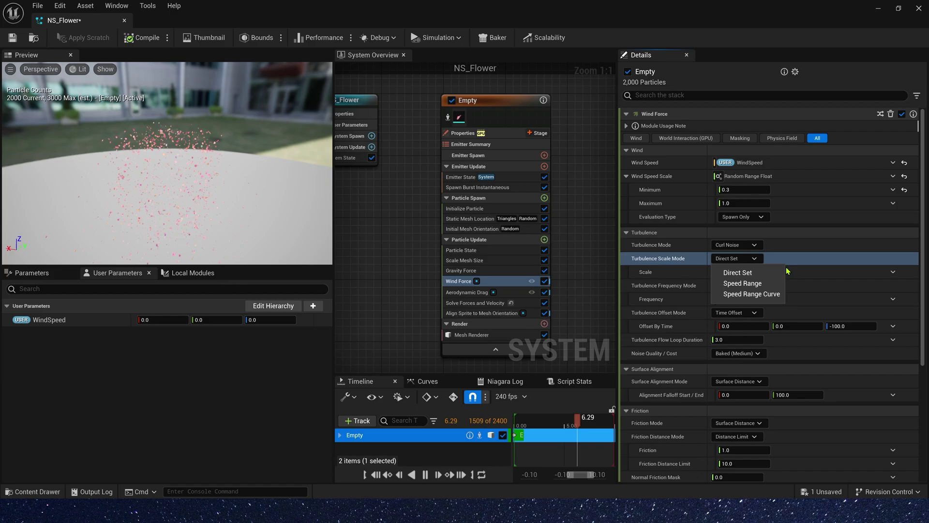
{"action": "left_click", "coordinate": [732, 281]}
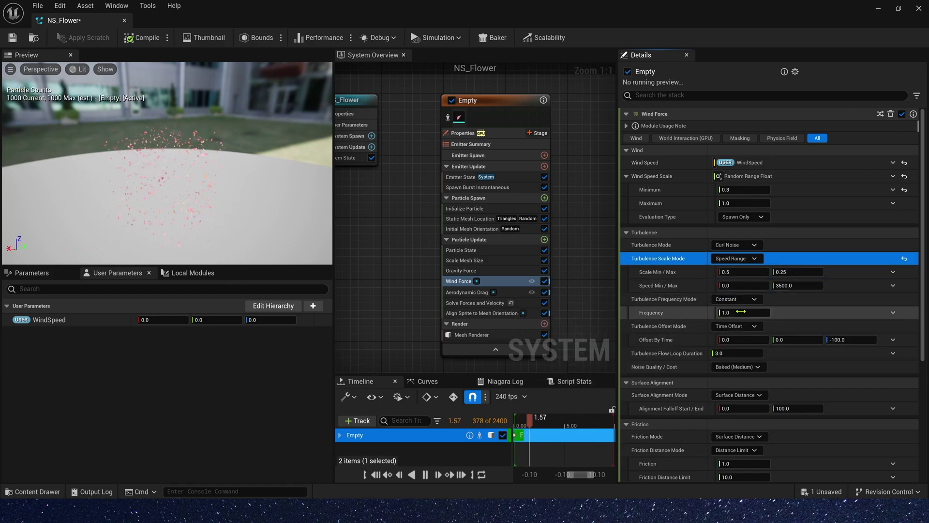
{"action": "left_click", "coordinate": [742, 272]}
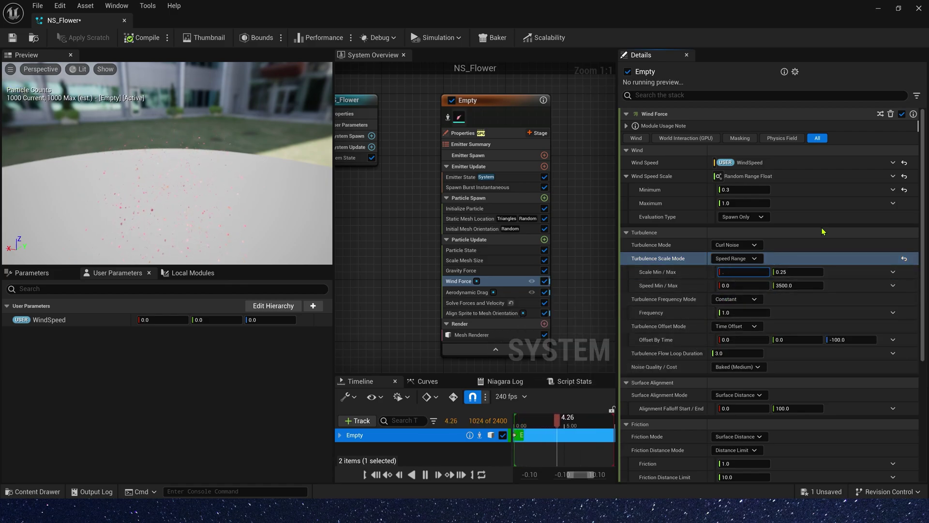
{"action": "key", "text": "Tab"}
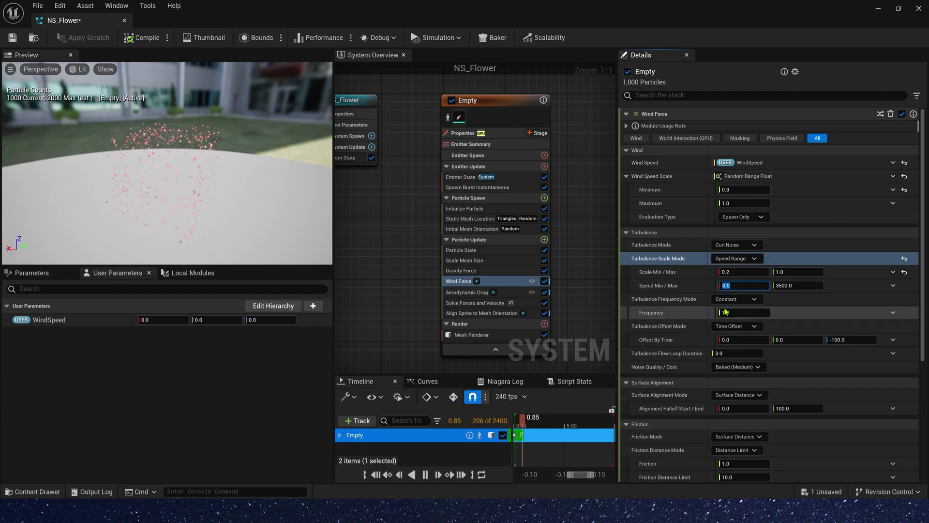
{"action": "left_click", "coordinate": [801, 288]}
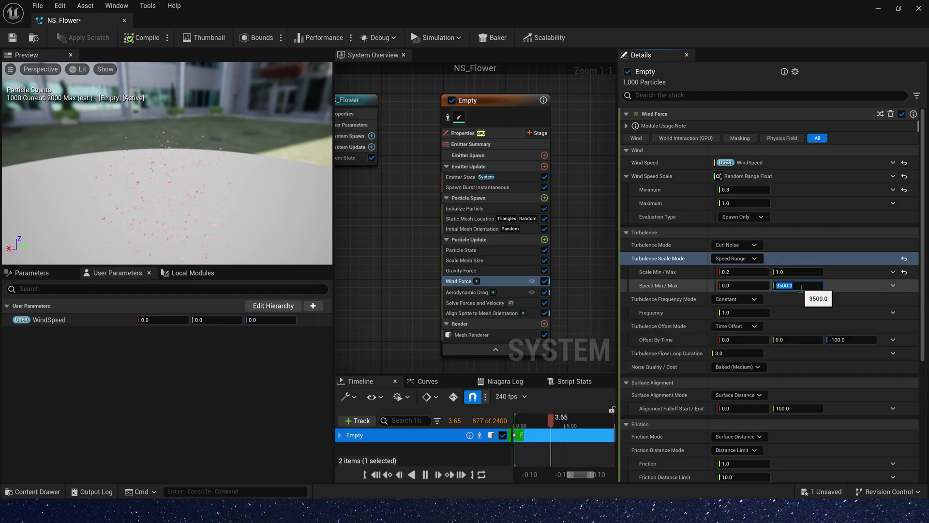
Set the Wind Force turbulence's Offset By Time to 50 in X and 20 in Y.
{"action": "scroll", "coordinate": [803, 281], "scroll_direction": "down", "scroll_amount": 2}
{"action": "left_click", "coordinate": [811, 260]}
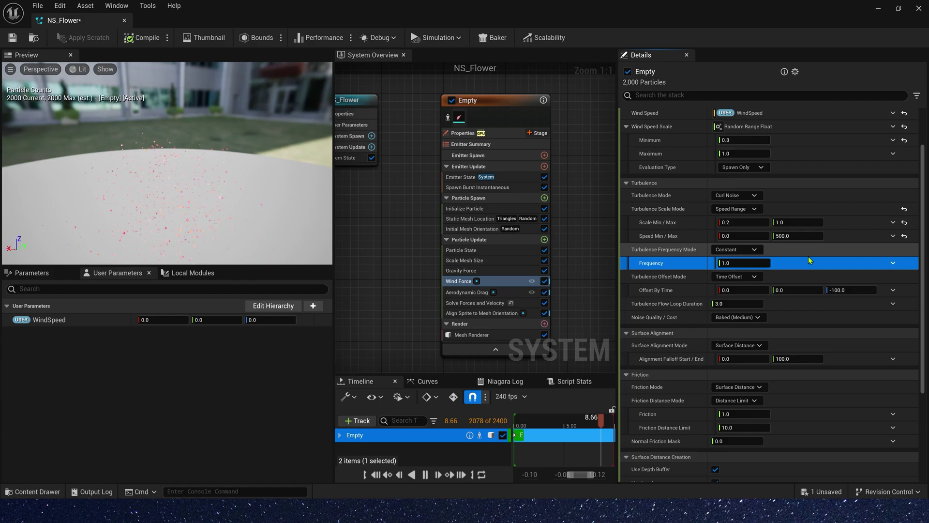
{"action": "key", "text": "Tab"}
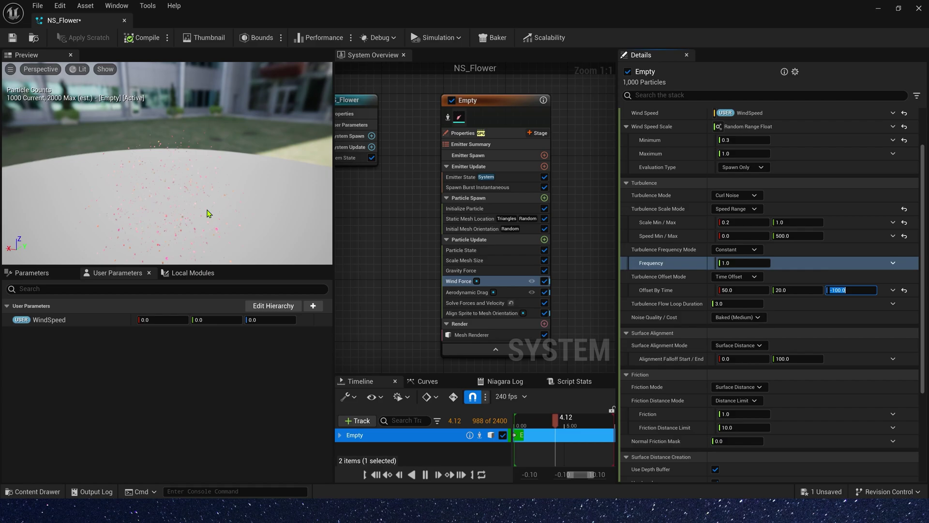
In the Aerodynamic Drag module, set Aerodynamic Drag to a Random Range Float from 0.3 to 1.0.
{"action": "left_click", "coordinate": [471, 293]}
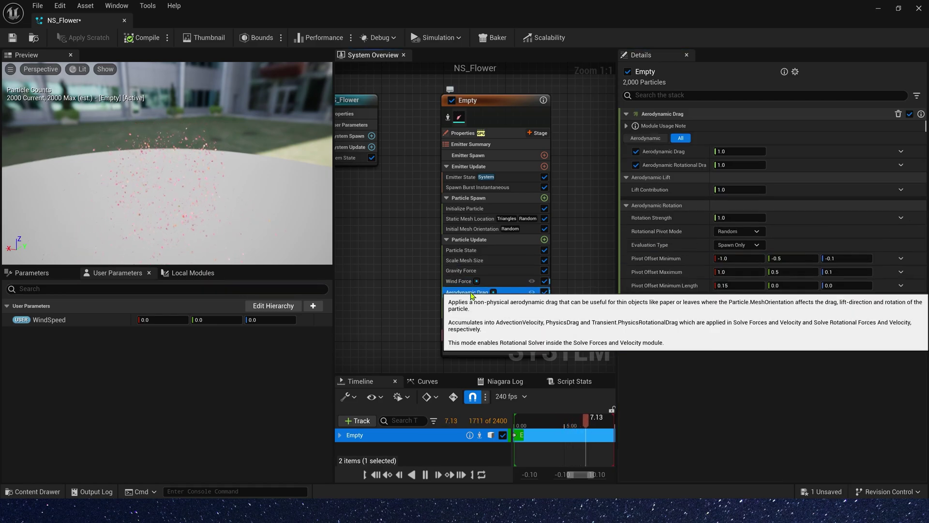
{"action": "left_click", "coordinate": [901, 151]}
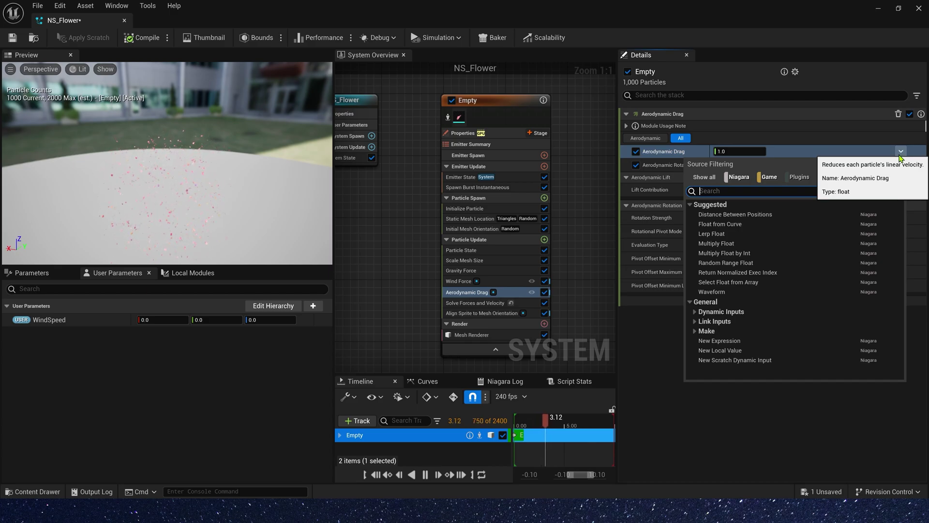
{"action": "type", "text": "rand"}
{"action": "left_click", "coordinate": [730, 215]}
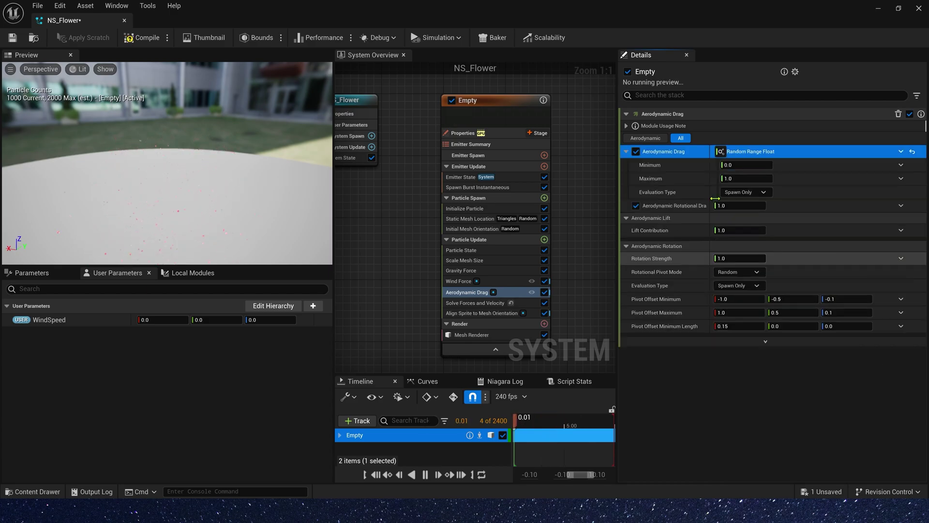
{"action": "type", "text": ".3"}
{"action": "key", "text": "Tab"}
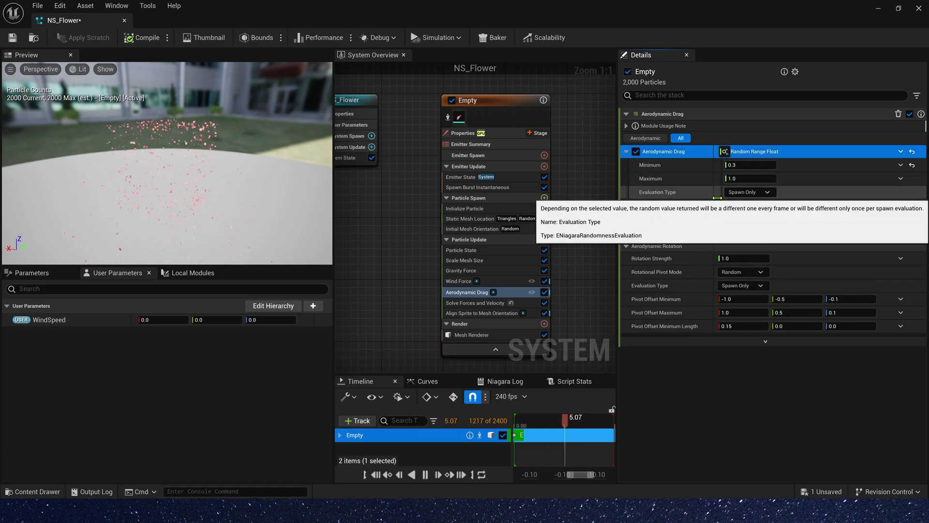
{"action": "key", "text": "Tab"}
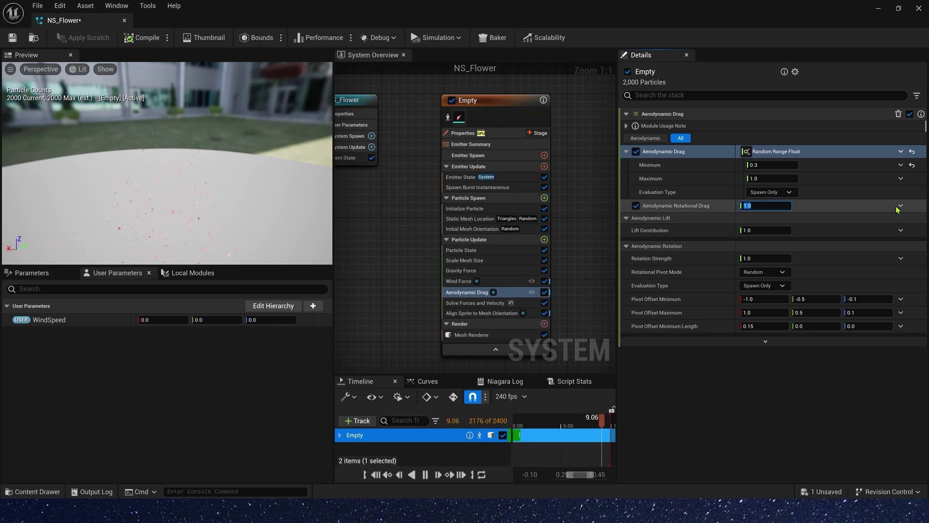
Set the Aerodynamic Rotational Drag to a Random Range Float with a minimum of 0.1 and a maximum of 0.15.
{"action": "left_click", "coordinate": [899, 206]}
{"action": "type", "text": "ra"}
{"action": "key", "text": "Return"}
{"action": "left_click", "coordinate": [785, 220]}
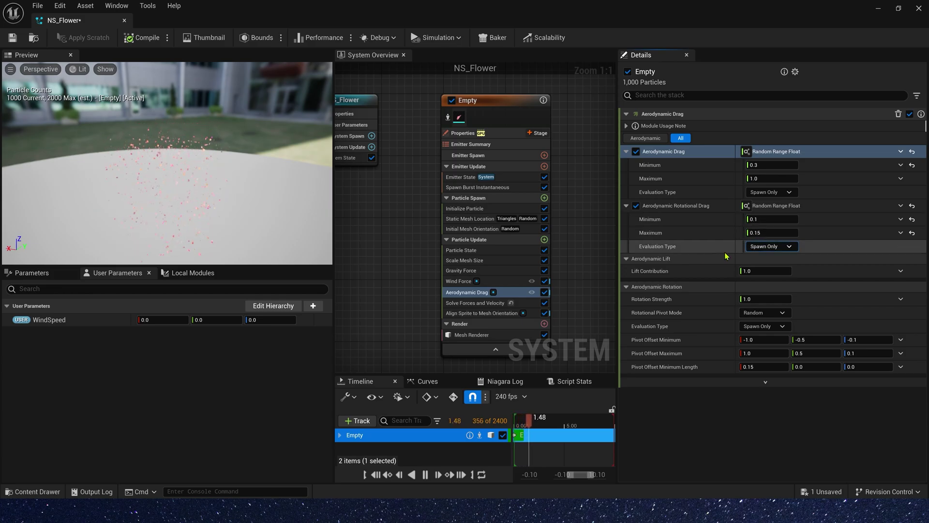
Set the Aerodynamic Drag module's Lift Contribution to a Random Range Float from 0.75 to 1.0.
{"action": "left_click", "coordinate": [900, 271]}
{"action": "type", "text": "rand"}
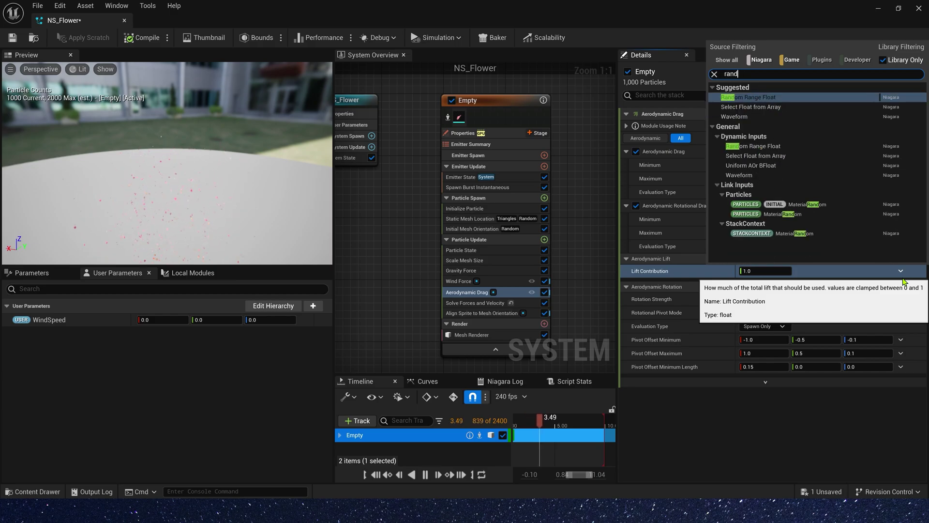
{"action": "left_click", "coordinate": [753, 204]}
{"action": "left_click", "coordinate": [782, 285]}
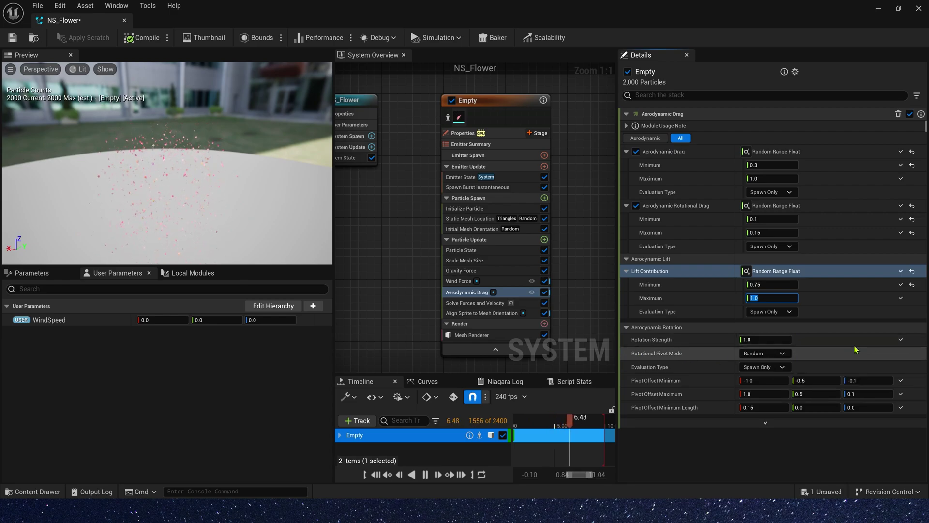
Set the aerodynamic Rotation Strength to a Random Range Float with a minimum of 1.5 and a maximum of 2.0.
{"action": "left_click", "coordinate": [901, 339]}
{"action": "type", "text": "r"}
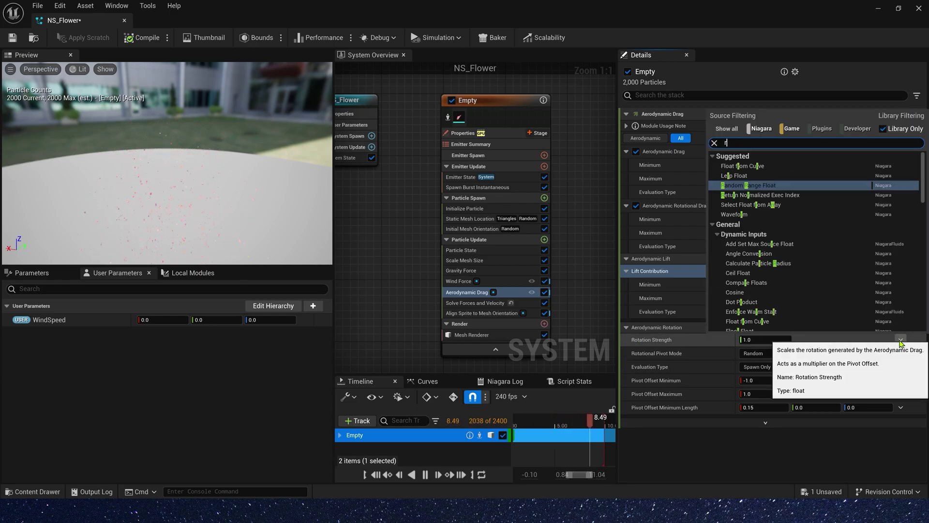
{"action": "left_click", "coordinate": [749, 185]}
{"action": "left_click", "coordinate": [778, 354]}
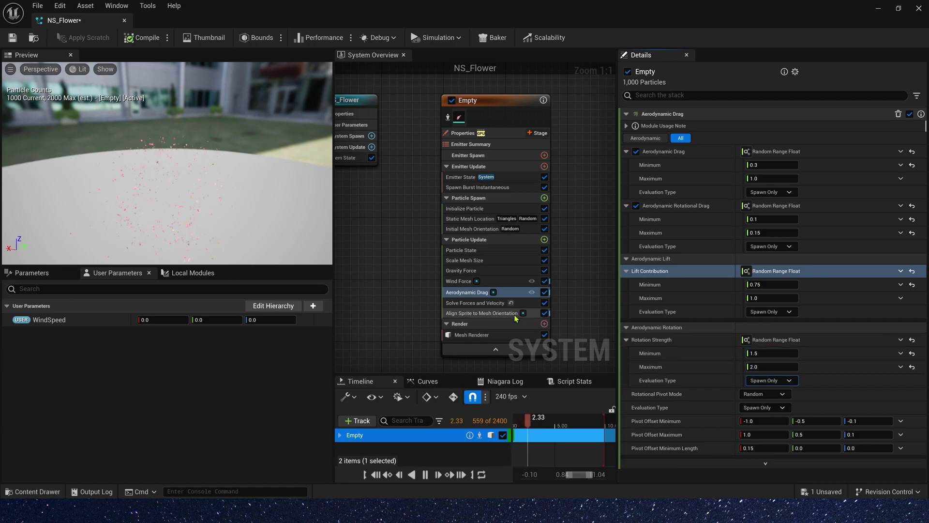
Add a Collision module to the emitter's Particle Update stage.
{"action": "mouse_move", "coordinate": [153, 138]}
{"action": "left_mouse_down"}
{"action": "mouse_move", "coordinate": [152, 176]}
{"action": "mouse_move", "coordinate": [153, 138]}
{"action": "left_mouse_up"}
{"action": "left_click_drag", "start_coordinate": [177, 184], "coordinate": [176, 205]}
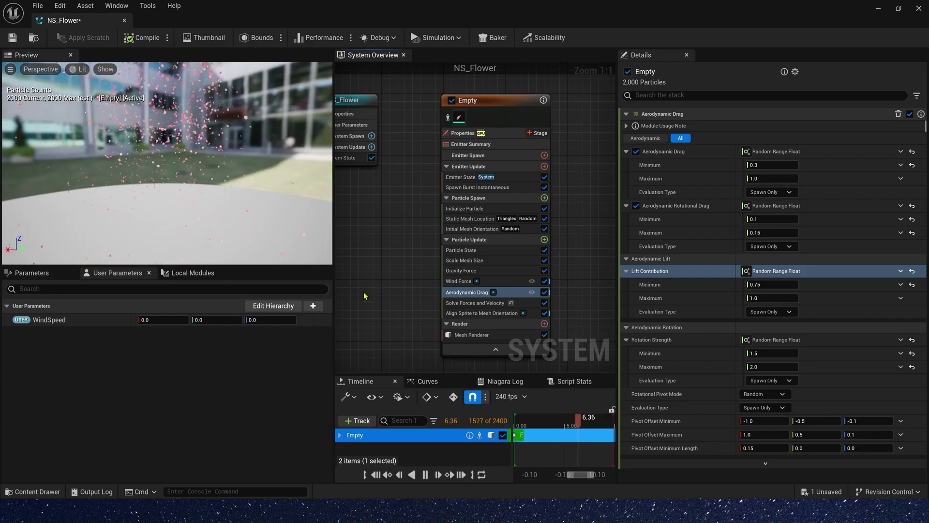
{"action": "left_click", "coordinate": [544, 239]}
{"action": "type", "text": "col"}
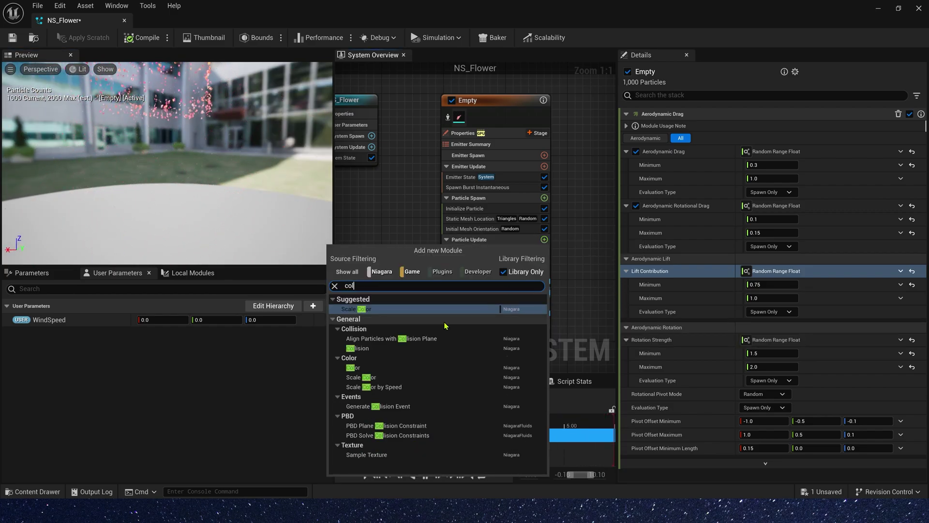
{"action": "left_click", "coordinate": [417, 348]}
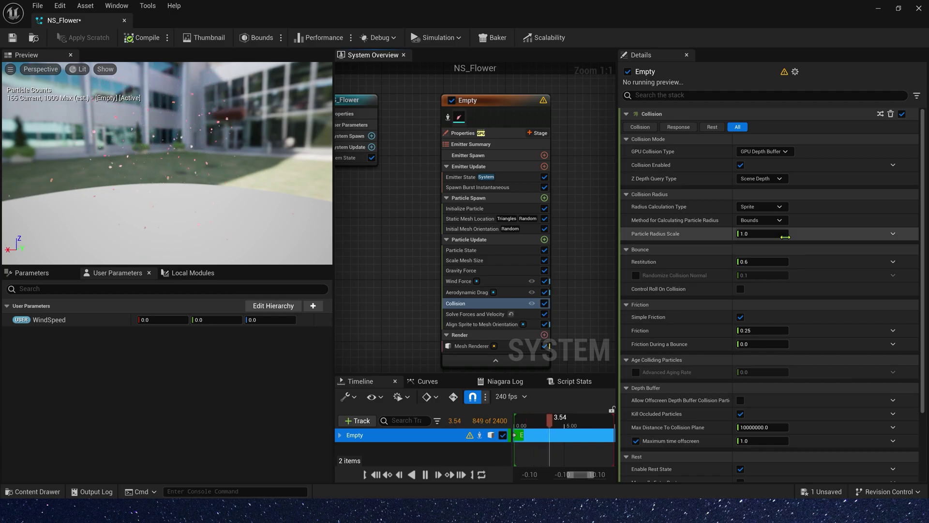
Set the collision's Particle Radius Scale to 0.1, Restitution to 0.05, Friction to 2.0 and Friction During a Bounce to 0.1, and save the system.
{"action": "left_click", "coordinate": [771, 234]}
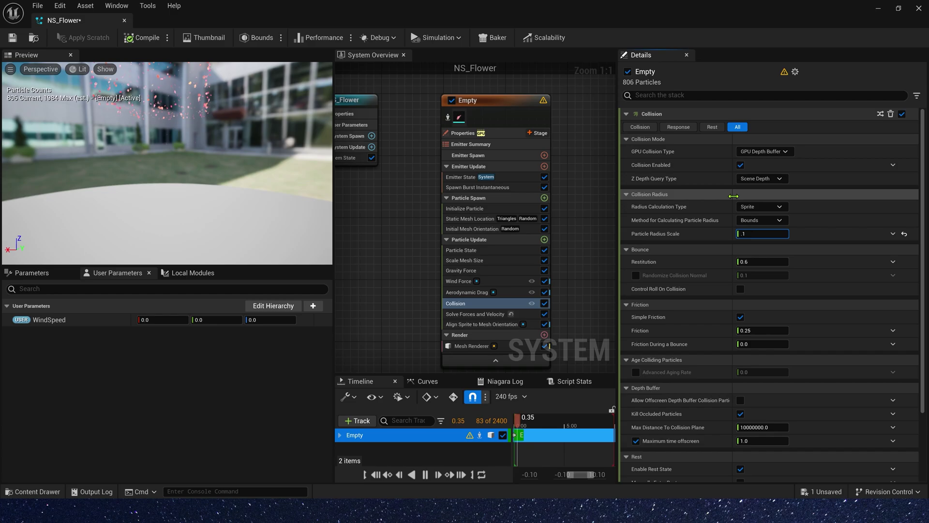
{"action": "key", "text": "Return"}
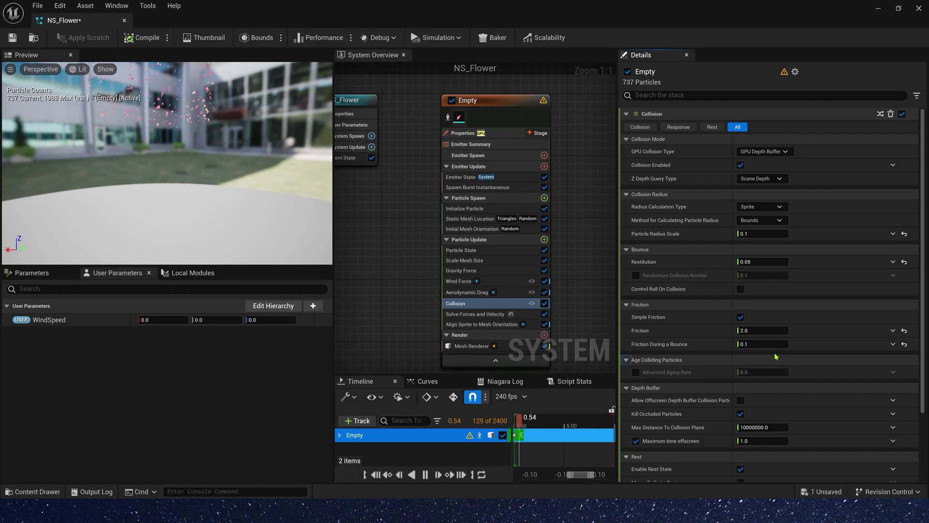
{"action": "scroll", "coordinate": [775, 356], "scroll_direction": "down", "scroll_amount": 2}
{"action": "key", "text": "ctrl+s"}
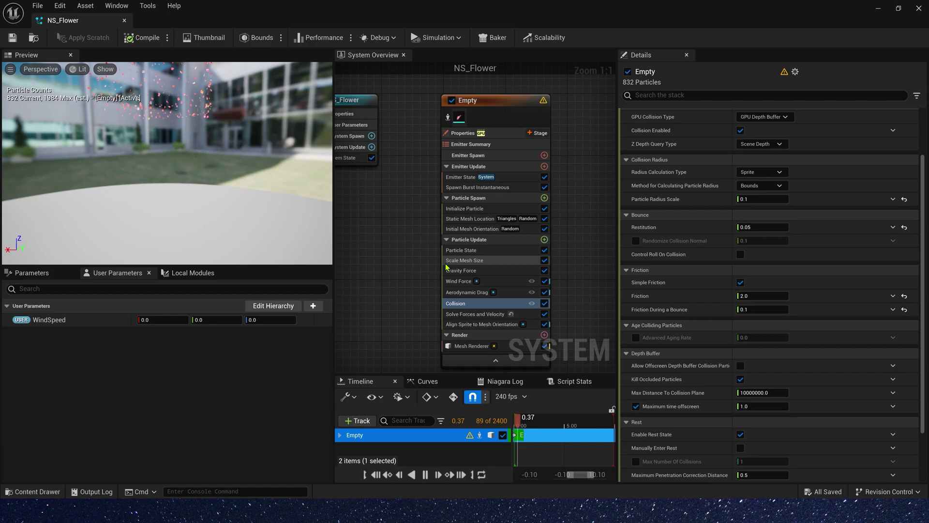
Locate the rifle pickup's blueprint folder from the level and open the BP_FirstPersonProjectile blueprint.
{"action": "left_click", "coordinate": [878, 9]}
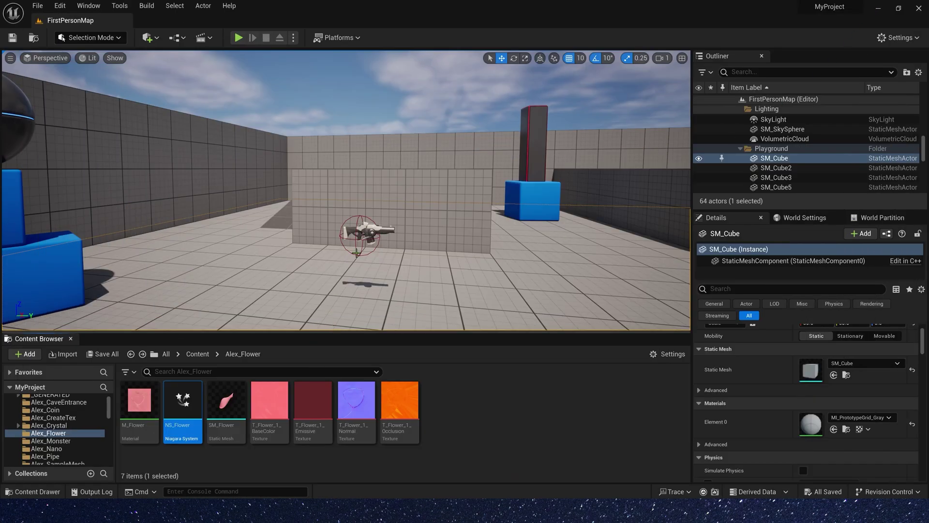
{"action": "left_click", "coordinate": [368, 234]}
{"action": "key", "text": "ctrl+b"}
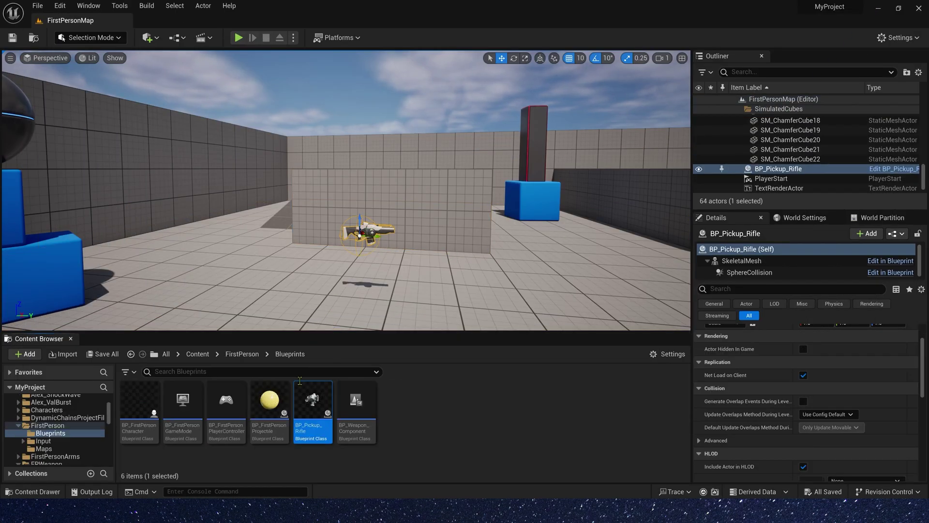
{"action": "double_click", "coordinate": [268, 415]}
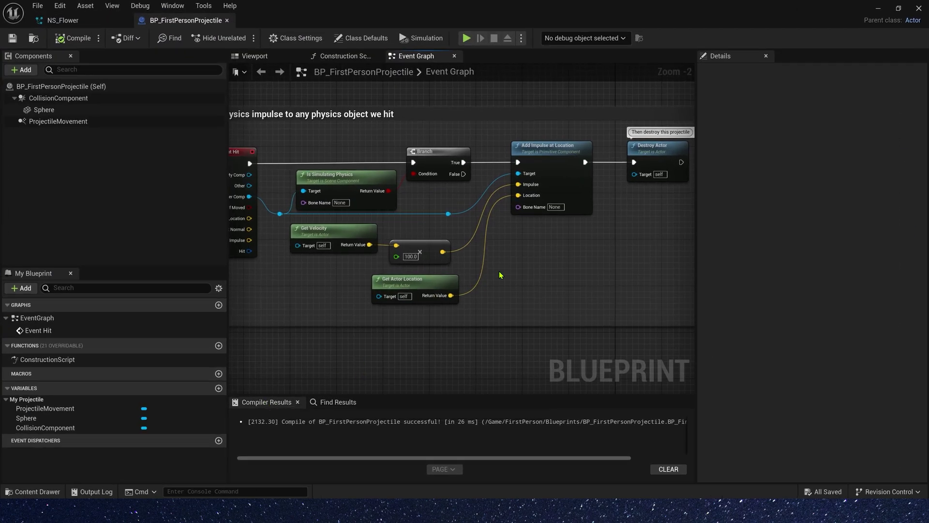
Make room before Destroy Actor and add a Spawn System Attached node after Add Impulse at Location.
{"action": "right_click_drag", "start_coordinate": [606, 245], "coordinate": [396, 286]}
{"action": "left_click_drag", "start_coordinate": [442, 187], "coordinate": [604, 187]}
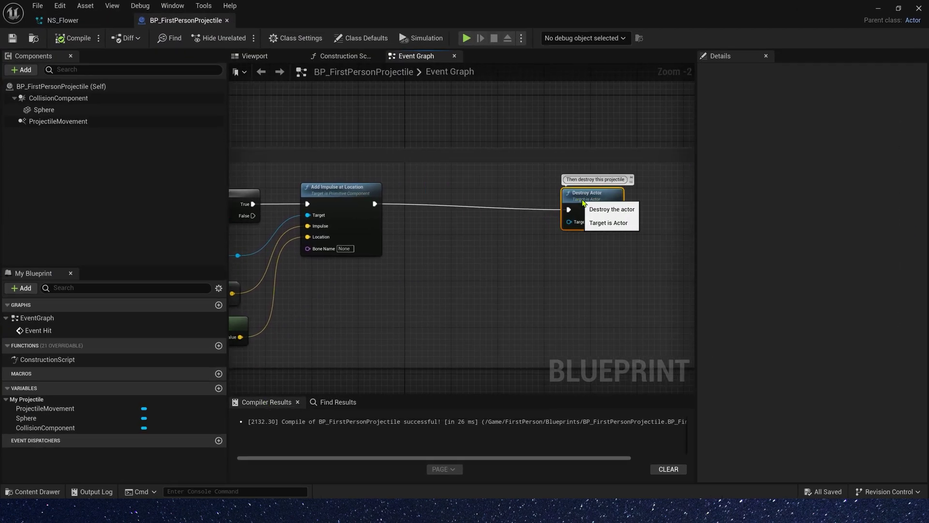
{"action": "left_click_drag", "start_coordinate": [373, 203], "coordinate": [440, 194]}
{"action": "type", "text": "spawn"}
{"action": "left_click", "coordinate": [512, 387]}
Connect the hit component to the spawn node's Attach to Component input and place Destroy Actor further along the chain.
{"action": "right_click_drag", "start_coordinate": [345, 261], "coordinate": [549, 254]}
{"action": "right_click_drag", "start_coordinate": [323, 251], "coordinate": [351, 245]}
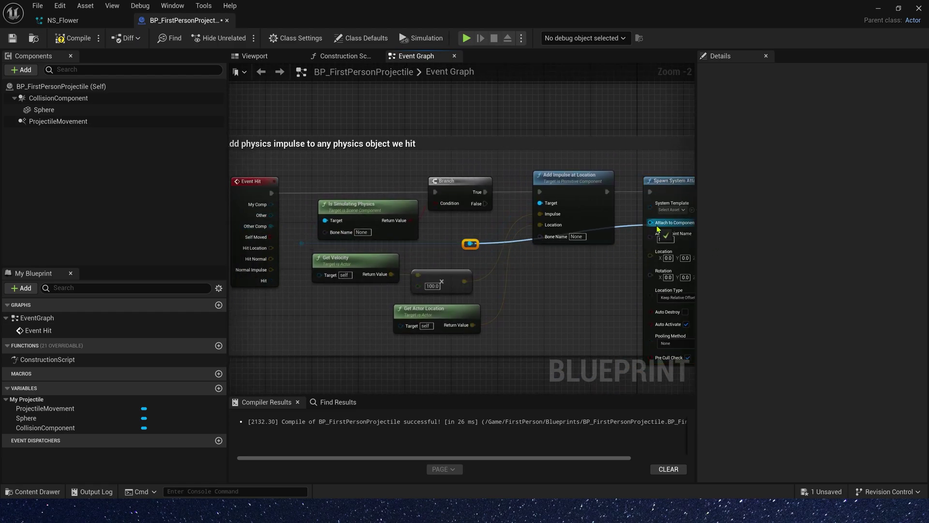
{"action": "right_click_drag", "start_coordinate": [660, 234], "coordinate": [496, 259]}
{"action": "right_click_drag", "start_coordinate": [604, 221], "coordinate": [469, 231]}
{"action": "left_click_drag", "start_coordinate": [472, 184], "coordinate": [558, 188]}
Assign NS_Flower as the System Template of the Spawn System Attached node.
{"action": "left_click", "coordinate": [73, 20]}
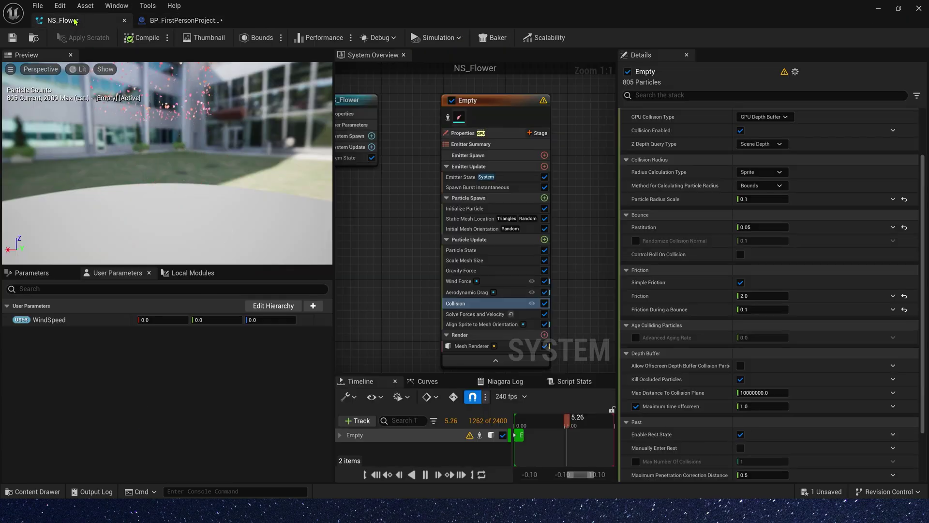
{"action": "left_click", "coordinate": [34, 37]}
{"action": "left_click", "coordinate": [186, 20]}
{"action": "left_click", "coordinate": [318, 208]}
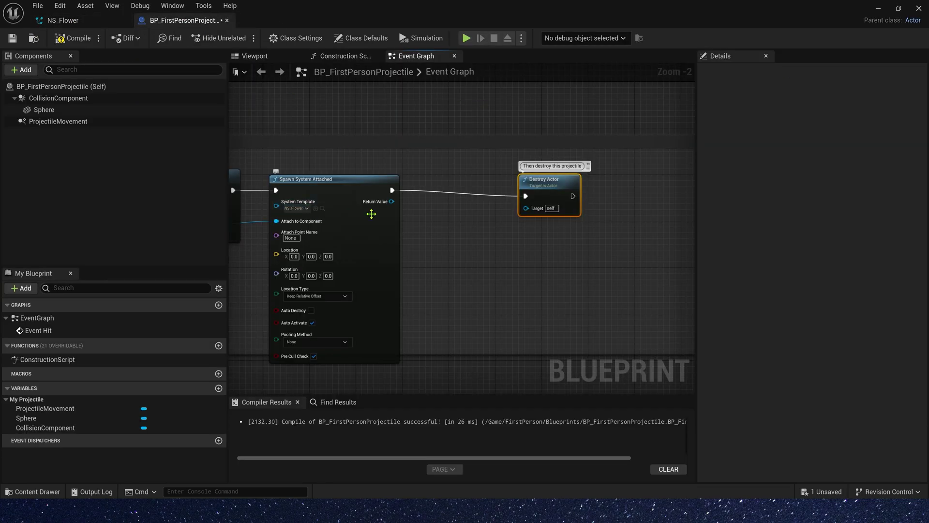
Add a Set Niagara Variable (Vector3) node targeting the spawned system, before Destroy Actor, with the variable name WindSpeed.
{"action": "left_click_drag", "start_coordinate": [547, 190], "coordinate": [576, 184]}
{"action": "left_click_drag", "start_coordinate": [391, 201], "coordinate": [461, 231]}
{"action": "type", "text": "set"}
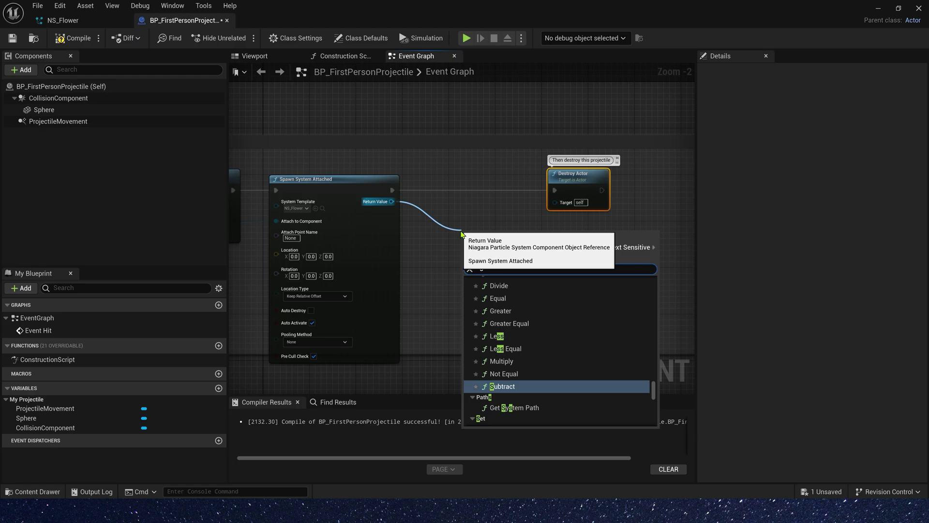
{"action": "scroll", "coordinate": [492, 330], "scroll_direction": "down", "scroll_amount": 5}
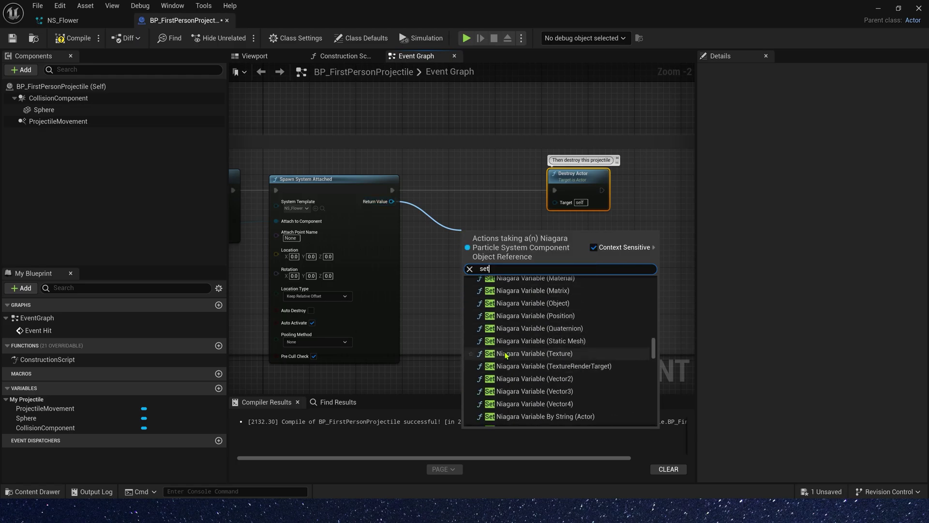
{"action": "left_click", "coordinate": [527, 376]}
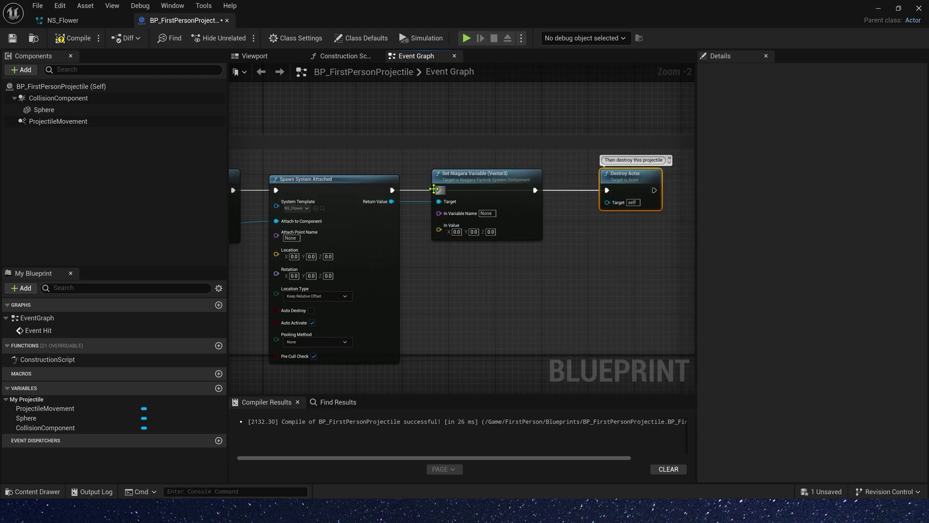
{"action": "scroll", "coordinate": [486, 196], "scroll_direction": "up", "scroll_amount": 2}
{"action": "type", "text": "WindSpeed"}
{"action": "key", "text": "Return"}
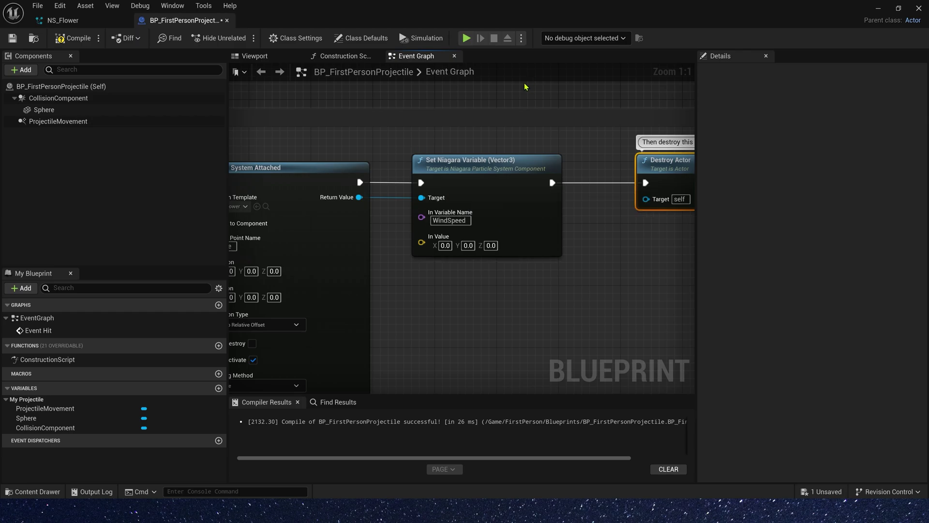
{"action": "scroll", "coordinate": [407, 320], "scroll_direction": "down", "scroll_amount": 2}
{"action": "right_click_drag", "start_coordinate": [407, 321], "coordinate": [693, 261]}
{"action": "left_click_drag", "start_coordinate": [395, 240], "coordinate": [573, 261]}
{"action": "type", "text": "*"}
{"action": "key", "text": "Return"}
{"action": "right_click_drag", "start_coordinate": [613, 264], "coordinate": [517, 244]}
{"action": "key", "text": "Delete"}
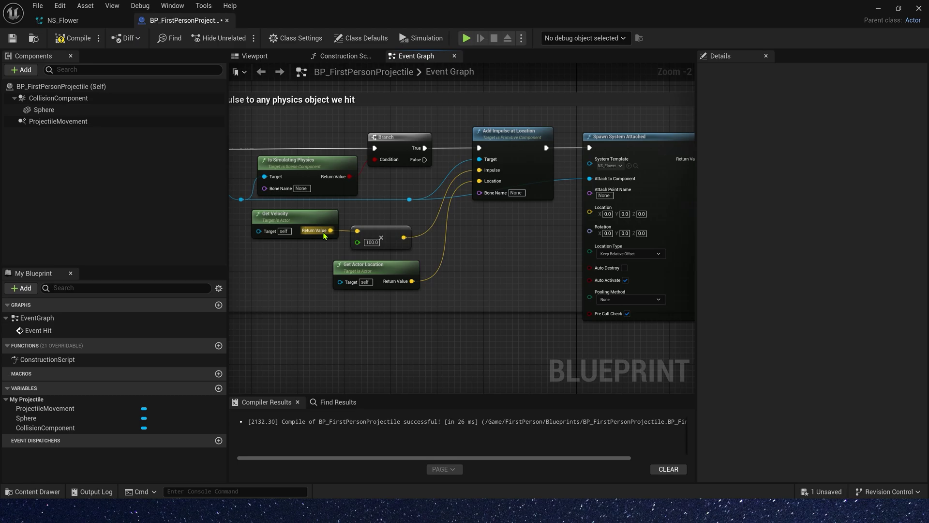
Duplicate the velocity multiply node, feed it from Get Velocity with a factor of 0.5, and connect it to WindSpeed's In Value.
{"action": "left_click_drag", "start_coordinate": [327, 231], "coordinate": [494, 264]}
{"action": "left_click", "coordinate": [383, 233]}
{"action": "key", "text": "ctrl+c"}
{"action": "key", "text": "ctrl+v"}
{"action": "left_click_drag", "start_coordinate": [329, 230], "coordinate": [488, 236]}
{"action": "right_click_drag", "start_coordinate": [549, 208], "coordinate": [417, 227]}
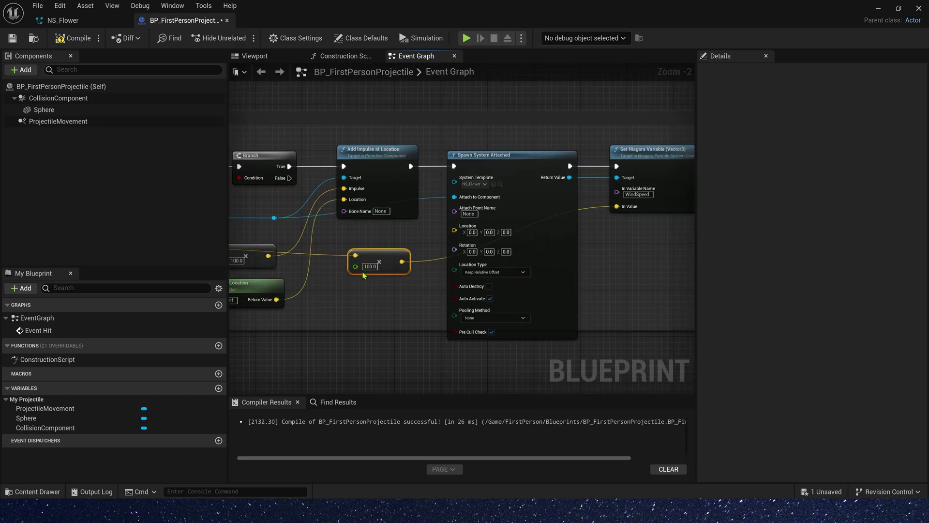
{"action": "right_click_drag", "start_coordinate": [648, 245], "coordinate": [587, 244]}
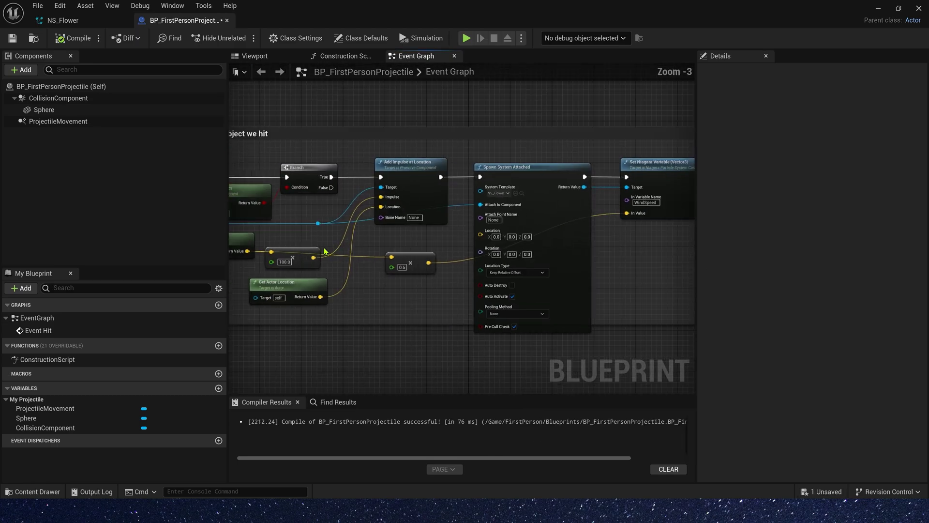
Add a Set Visibility node for the hit component between Set Niagara Variable and Destroy Actor, with New Visibility off.
{"action": "scroll", "coordinate": [386, 239], "scroll_direction": "down", "scroll_amount": 1}
{"action": "scroll", "coordinate": [417, 240], "scroll_direction": "up", "scroll_amount": 1}
{"action": "left_click_drag", "start_coordinate": [402, 218], "coordinate": [526, 156]}
{"action": "type", "text": "setvis"}
{"action": "key", "text": "Return"}
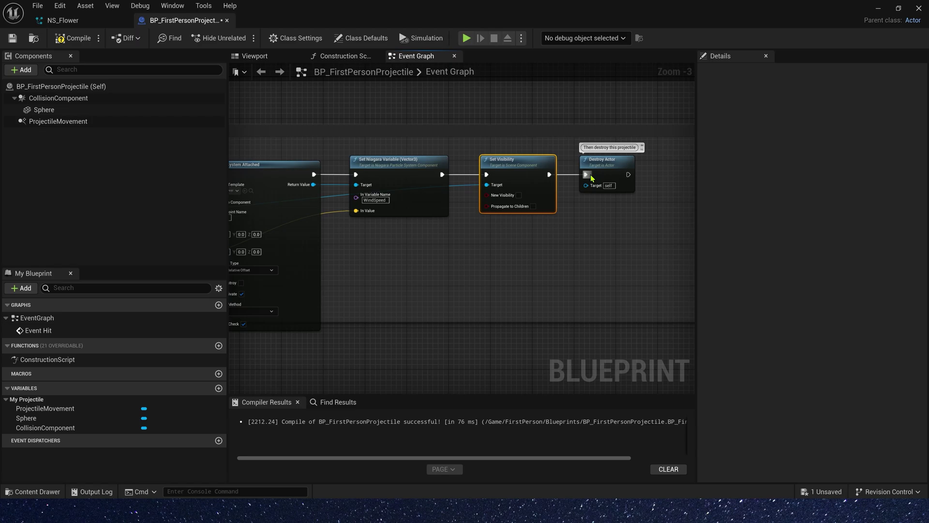
Play the level and shoot the blue cubes to test the petal burst.
{"action": "left_click", "coordinate": [877, 9]}
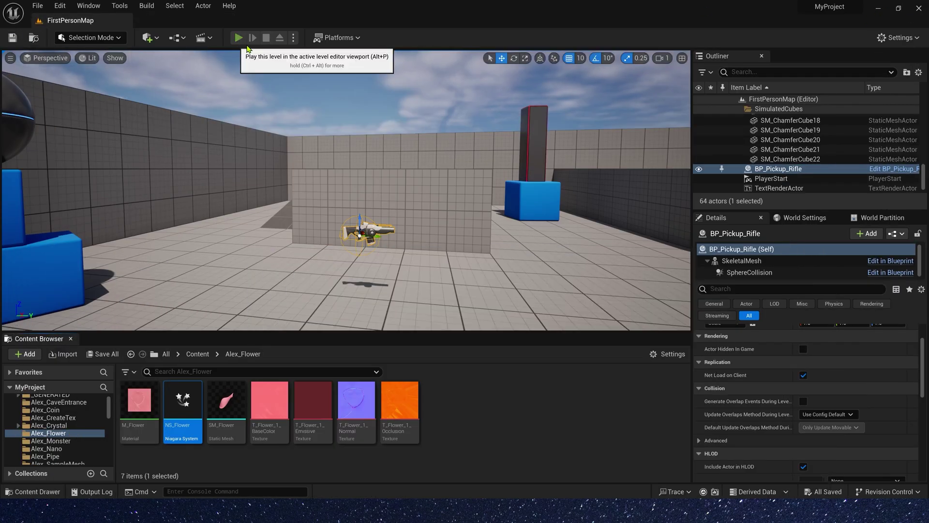
{"action": "left_click", "coordinate": [238, 37]}
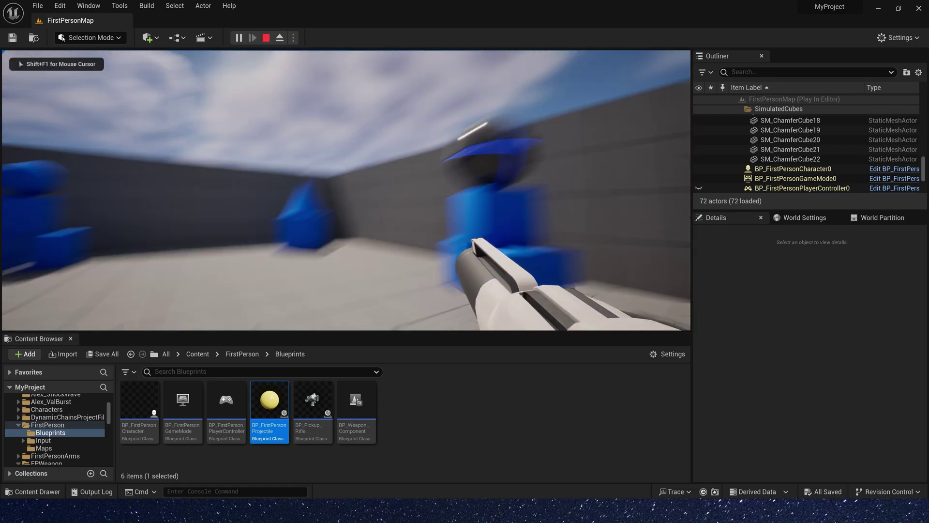
{"action": "left_click", "coordinate": [346, 190]}
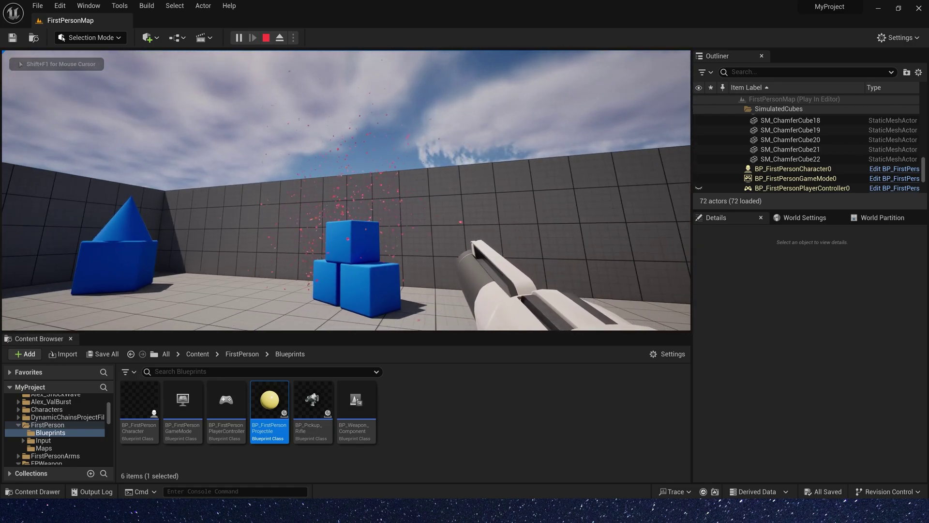
{"action": "key", "text": "a"}
{"action": "left_click", "coordinate": [346, 190]}
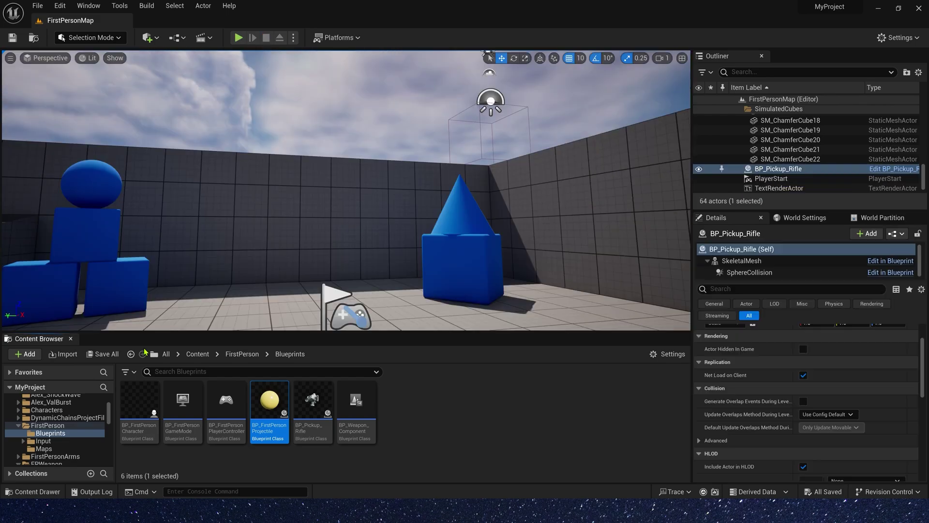
Reopen NS_Flower from the Alex_Flower folder and show the Wind Force module's settings.
{"action": "left_click", "coordinate": [38, 433]}
{"action": "double_click", "coordinate": [189, 411]}
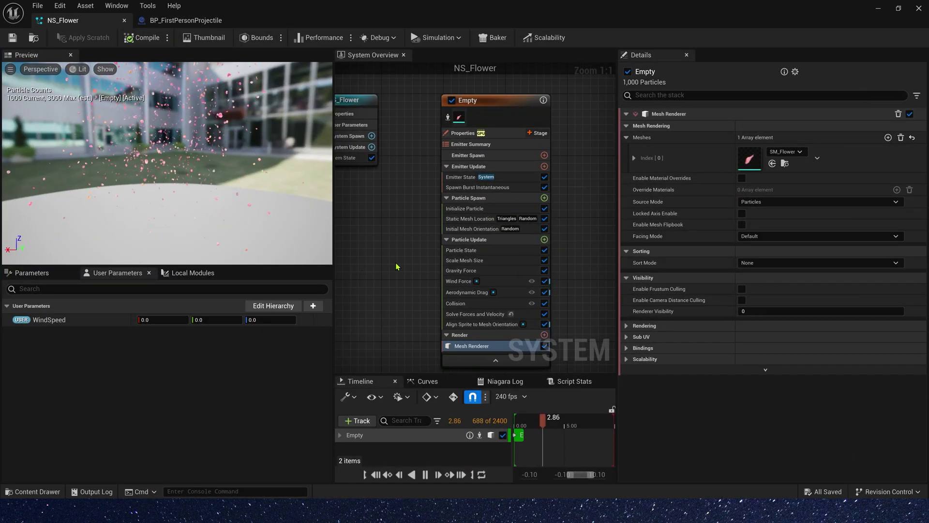
{"action": "left_click", "coordinate": [420, 229]}
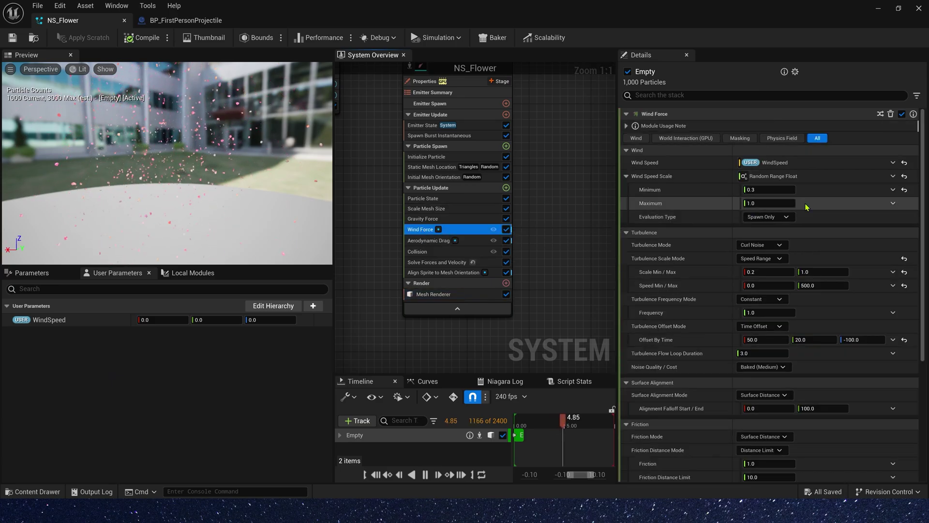
Change Wind Speed to Multiply Vector by Float, with the user WindSpeed parameter as its Vector.
{"action": "left_click", "coordinate": [893, 162]}
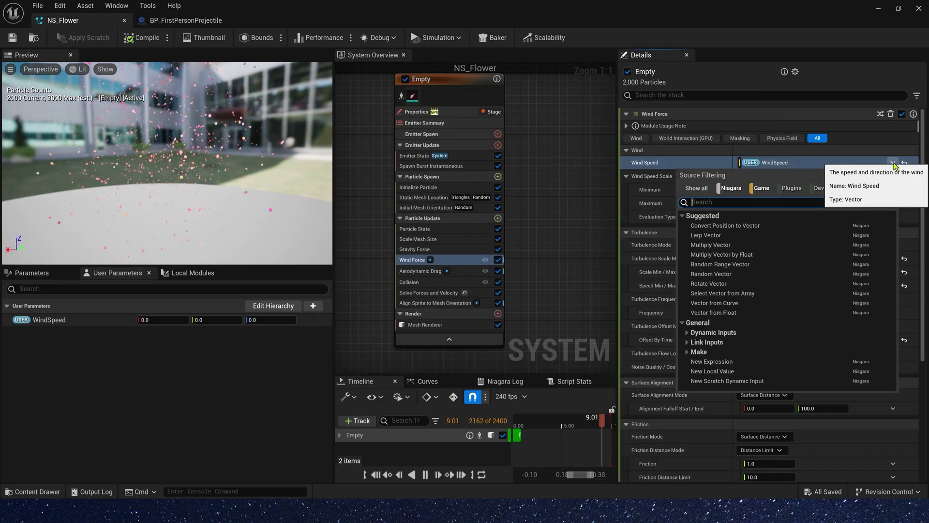
{"action": "type", "text": "mul"}
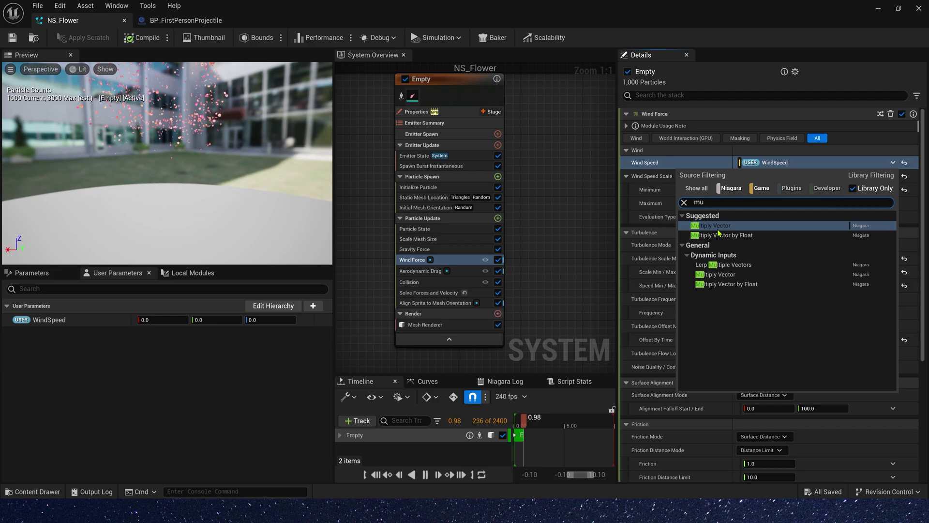
{"action": "left_click", "coordinate": [721, 236]}
{"action": "left_click", "coordinate": [724, 180]}
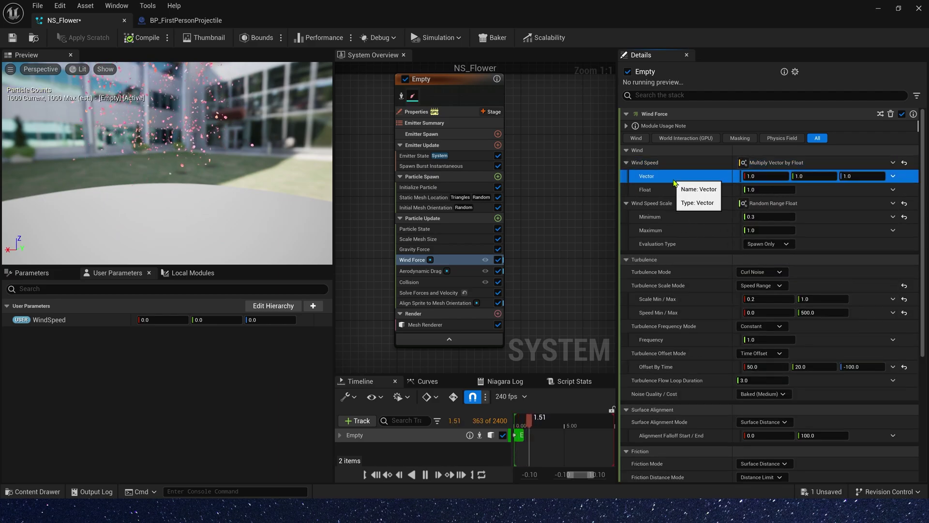
{"action": "key", "text": "ctrl+v"}
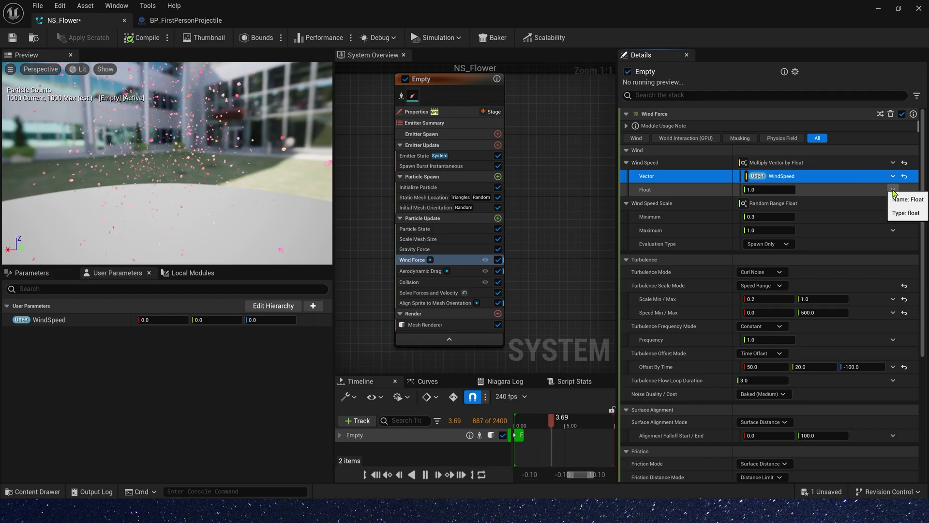
Set the wind multiplier's Float to Multiply Float, with A as a Random Range Float from 0.1 to 0.5.
{"action": "left_click", "coordinate": [893, 190]}
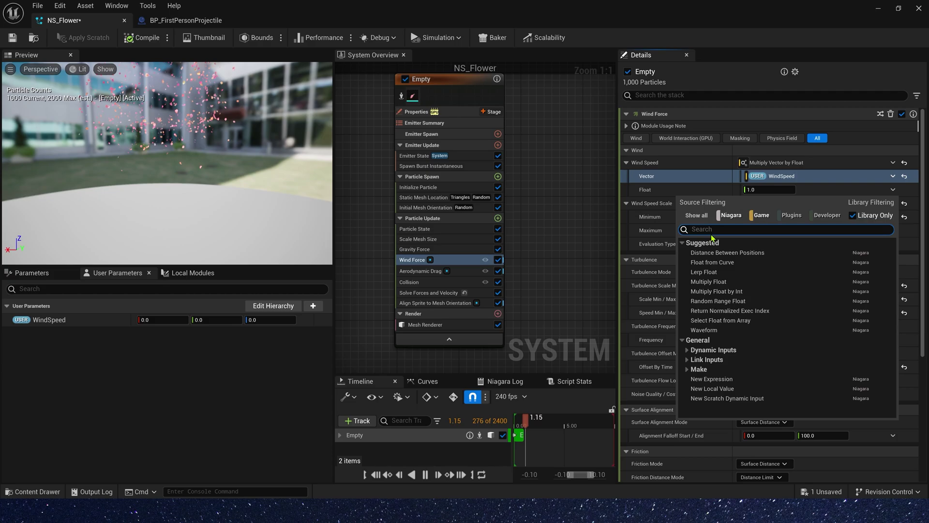
{"action": "left_click", "coordinate": [731, 283]}
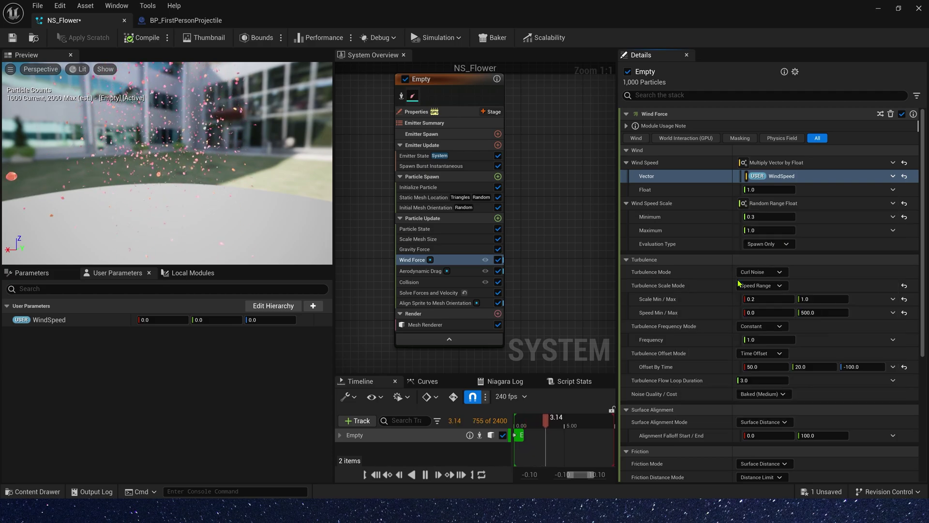
{"action": "left_click", "coordinate": [893, 203]}
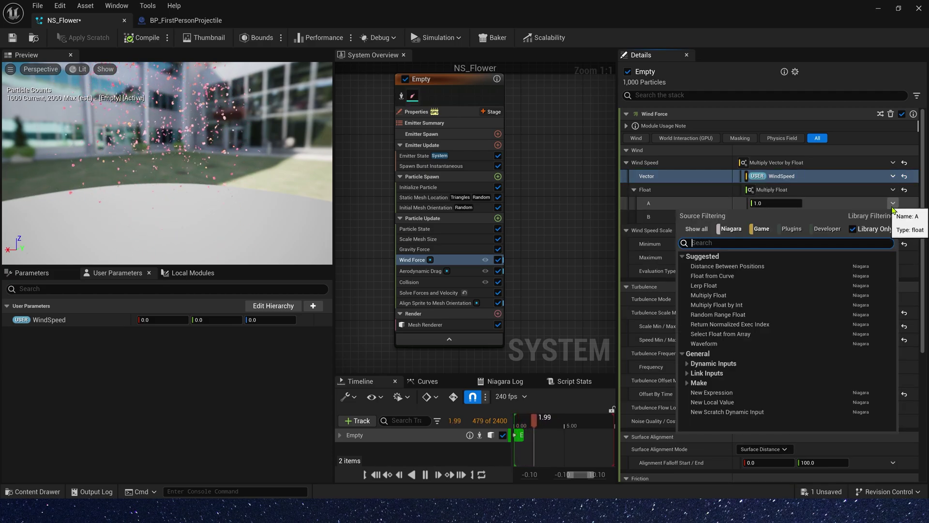
{"action": "type", "text": "rand"}
{"action": "key", "text": "Return"}
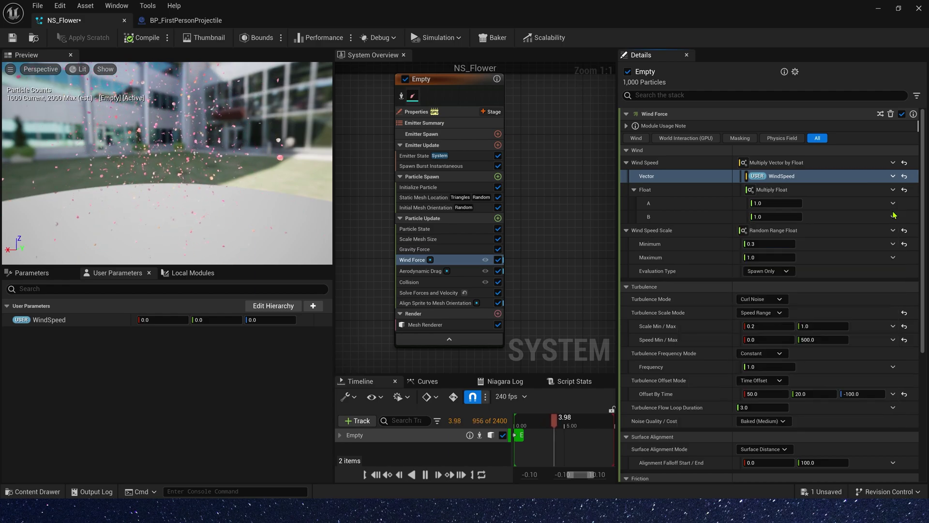
{"action": "left_click", "coordinate": [794, 216]}
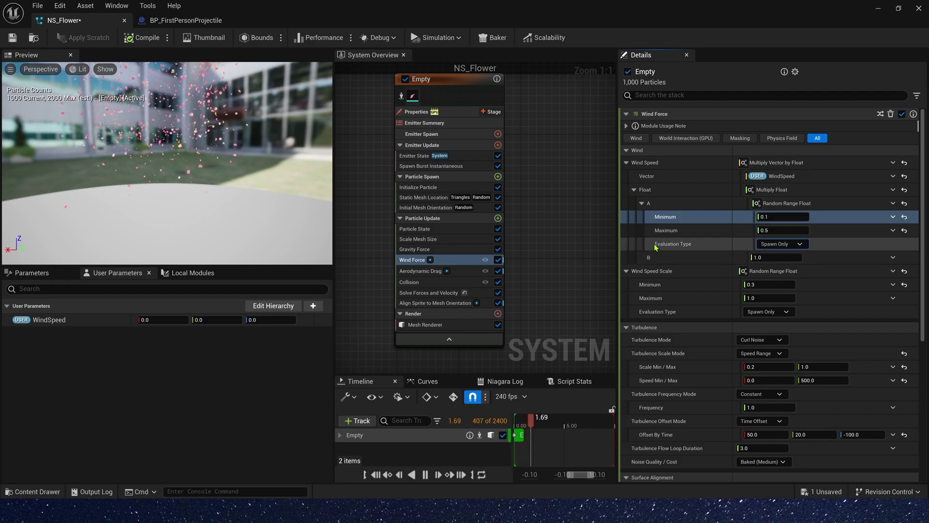
Set the Multiply Float's B to Float from Curve, with a curve falling from 1 to 0 over normalized age.
{"action": "left_click", "coordinate": [892, 270]}
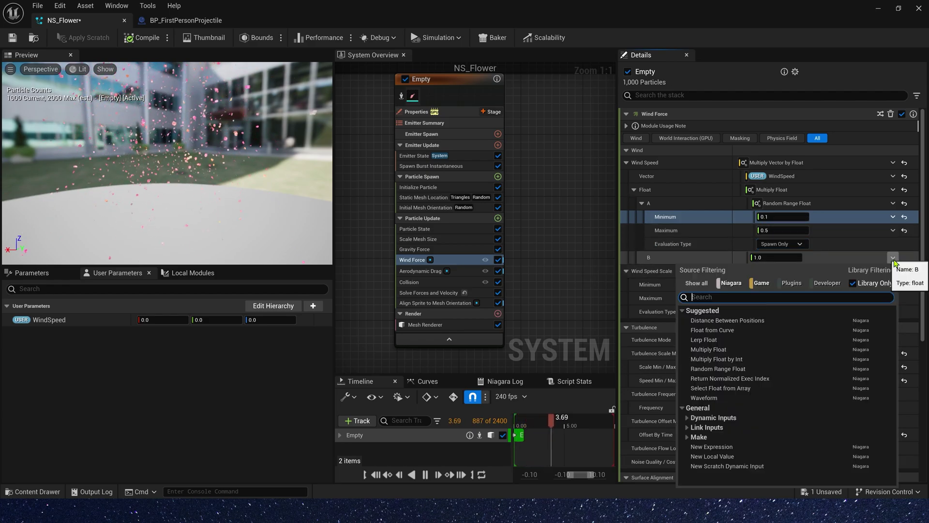
{"action": "type", "text": "cur"}
{"action": "key", "text": "Return"}
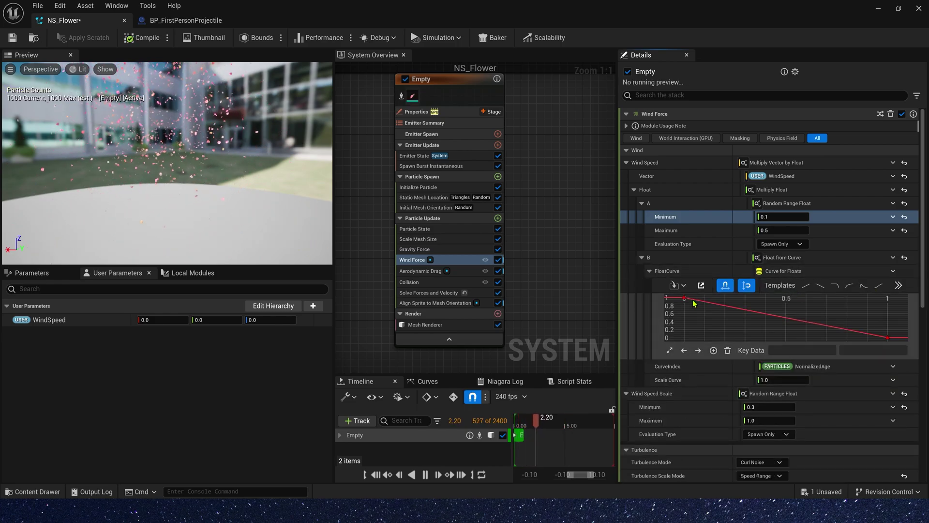
{"action": "left_click", "coordinate": [684, 298]}
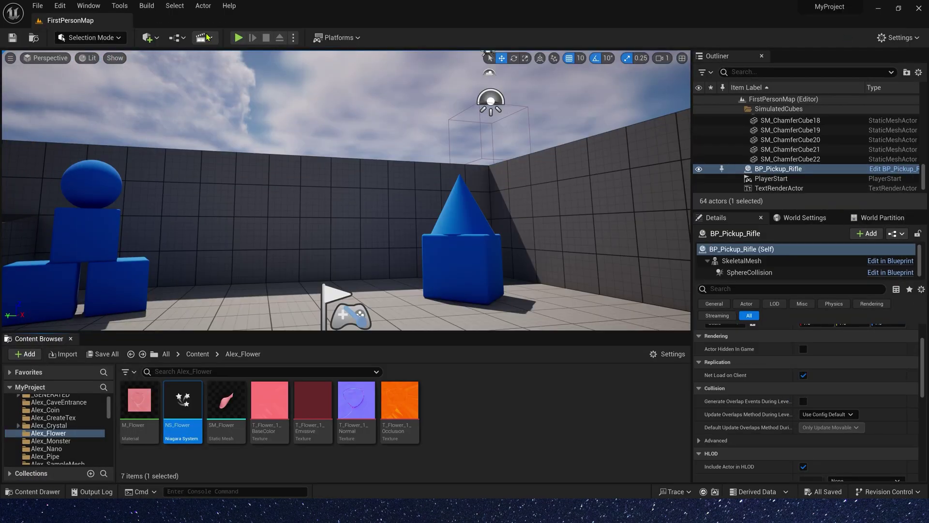
Play the level, check how the petals blow off the shot objects, and stop playing.
{"action": "key", "text": "alt+p"}
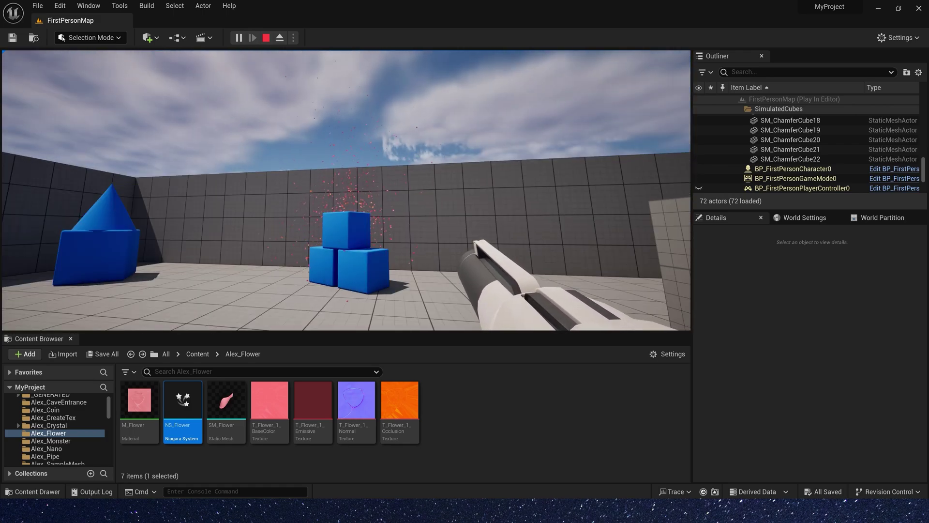
{"action": "key", "text": "w"}
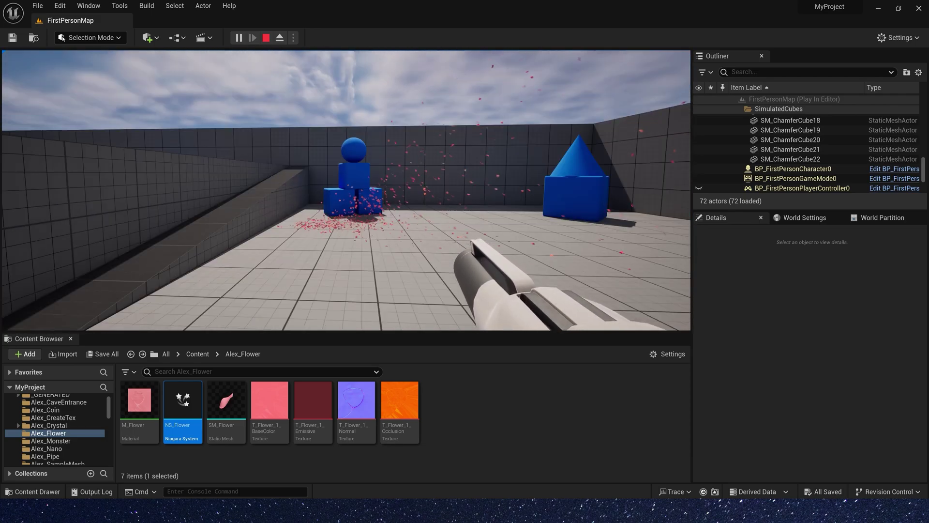
{"action": "key", "text": "Escape"}
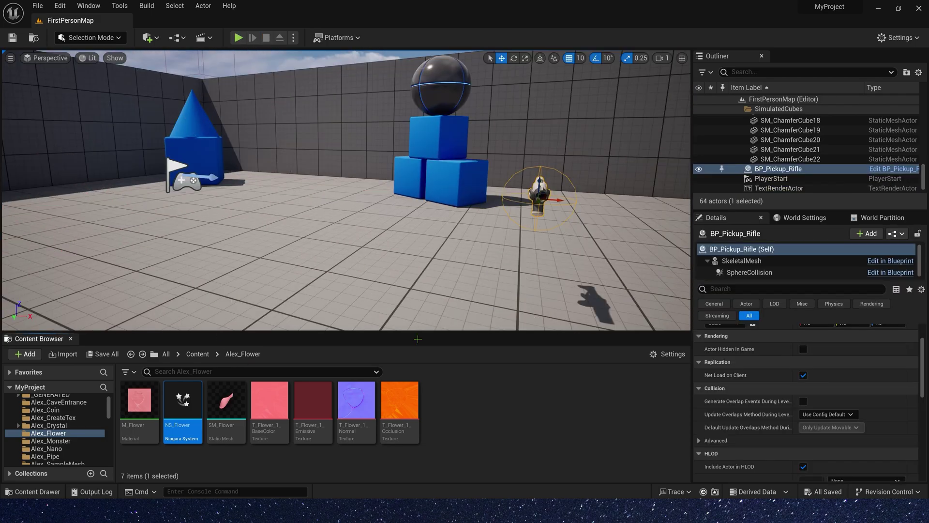
Reopen NS_Flower, set Emitter State's Life Cycle Mode to Self and Loop Behavior to Once, and close the editor.
{"action": "double_click", "coordinate": [183, 402]}
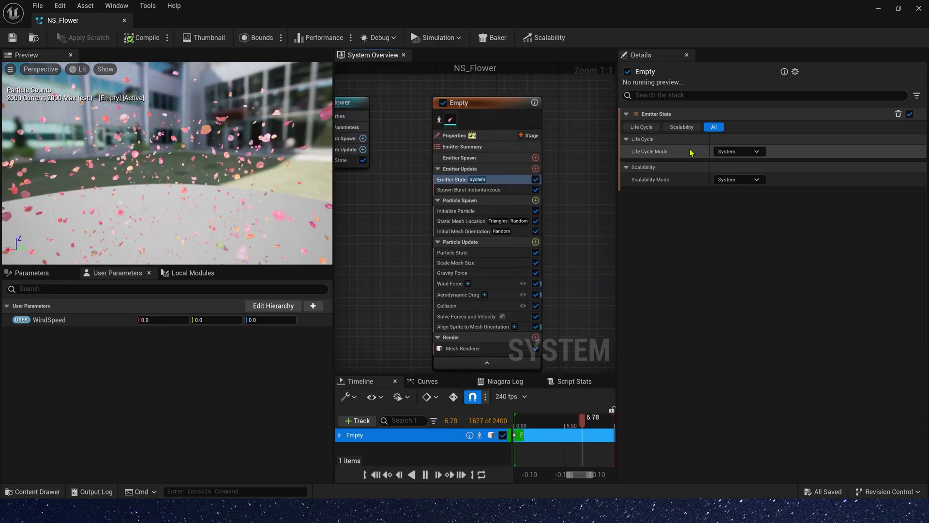
{"action": "left_click", "coordinate": [739, 151]}
{"action": "left_click", "coordinate": [728, 176]}
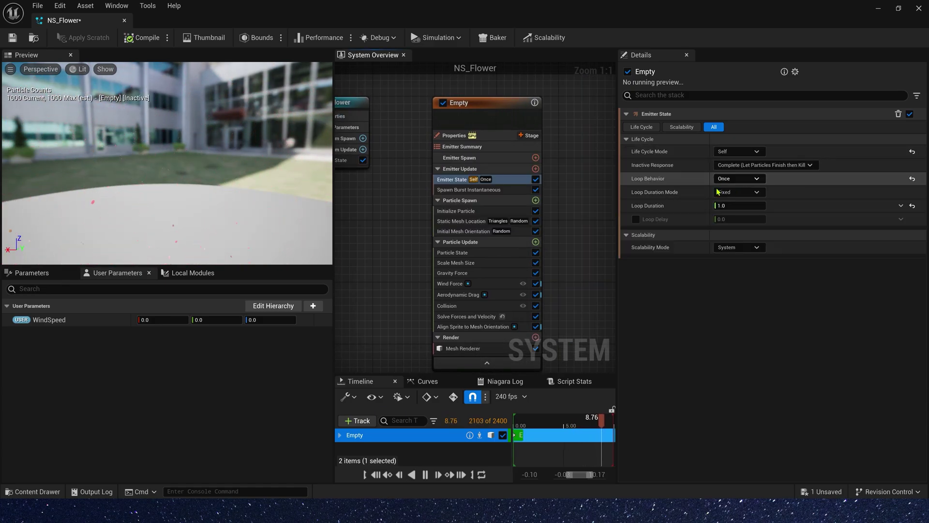
{"action": "left_click", "coordinate": [733, 179]}
{"action": "left_click", "coordinate": [728, 189]}
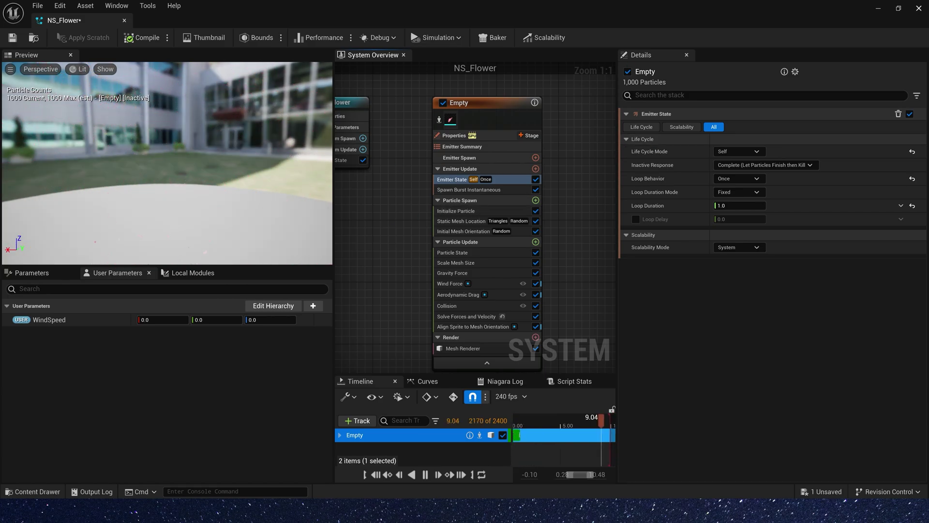
{"action": "left_click", "coordinate": [917, 12]}
Play the level again, pick up the rifle and shoot the blue shapes to test the single petal burst.
{"action": "left_click", "coordinate": [239, 38]}
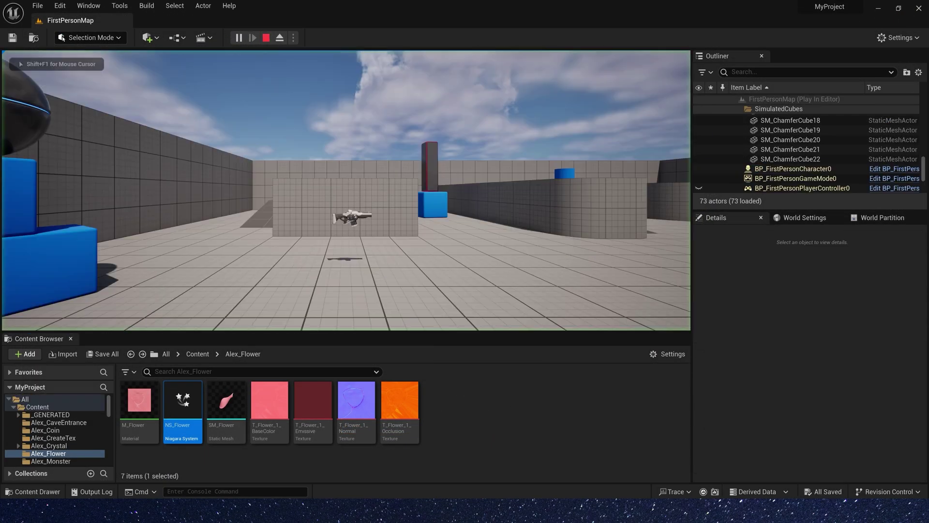
{"action": "key", "text": "w"}
{"action": "key", "text": "s"}
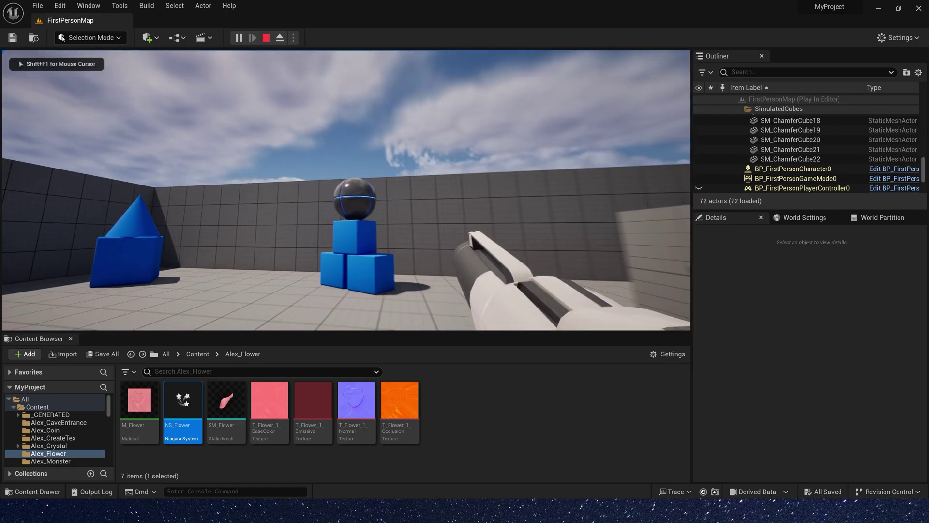
{"action": "left_click", "coordinate": [346, 190]}
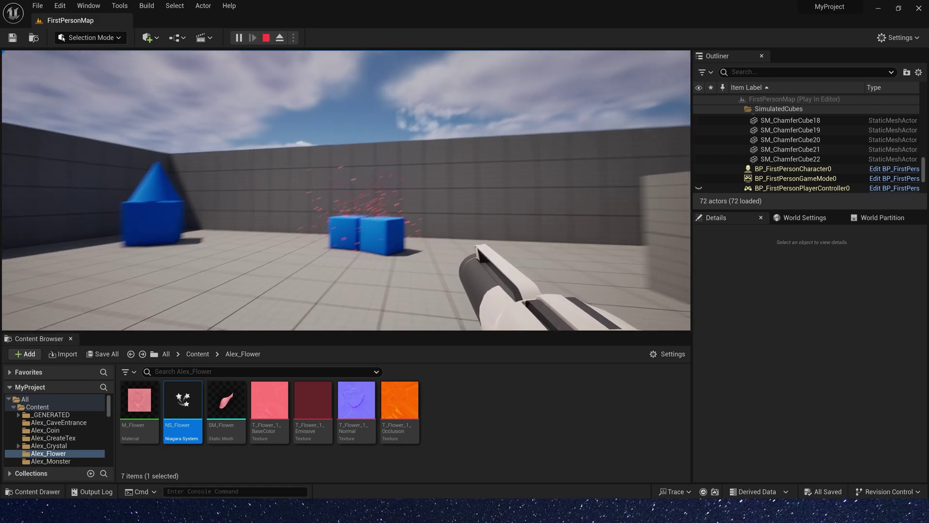
{"action": "left_click", "coordinate": [346, 191]}
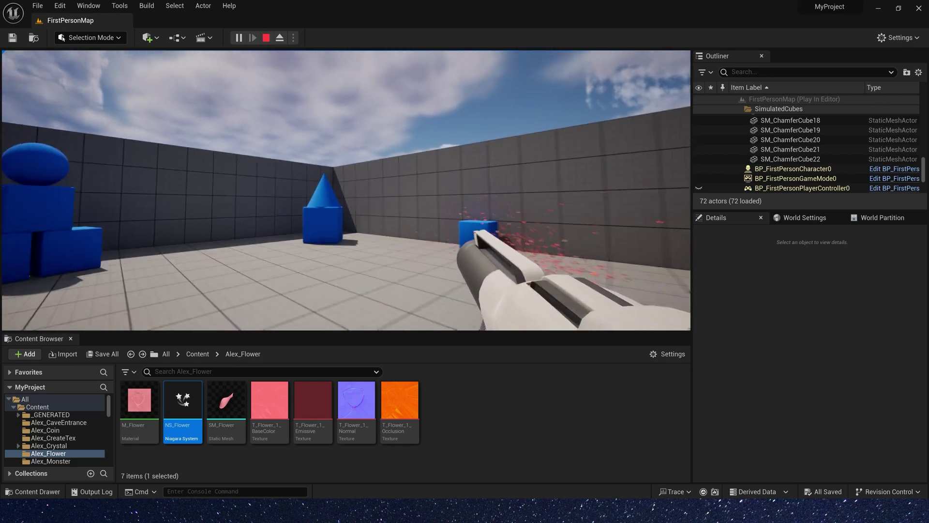
{"action": "left_click", "coordinate": [346, 190]}
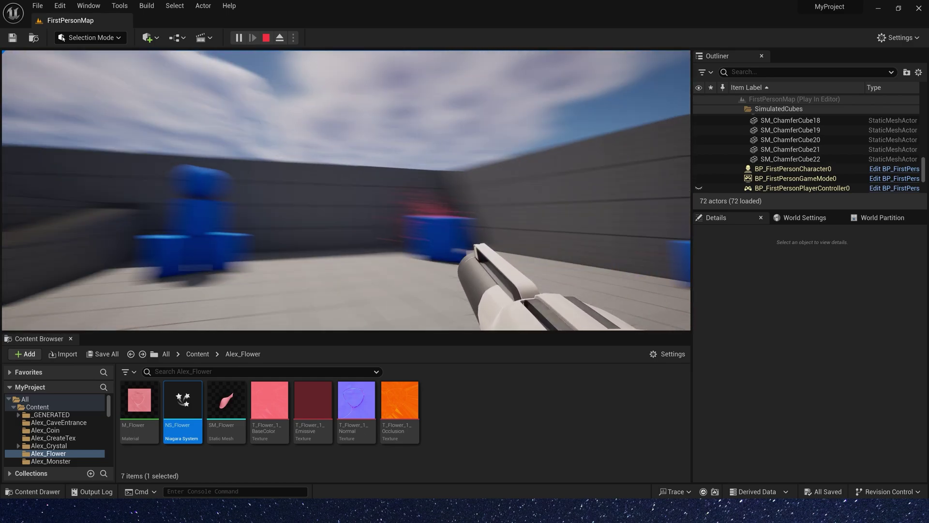
{"action": "left_click", "coordinate": [346, 190]}
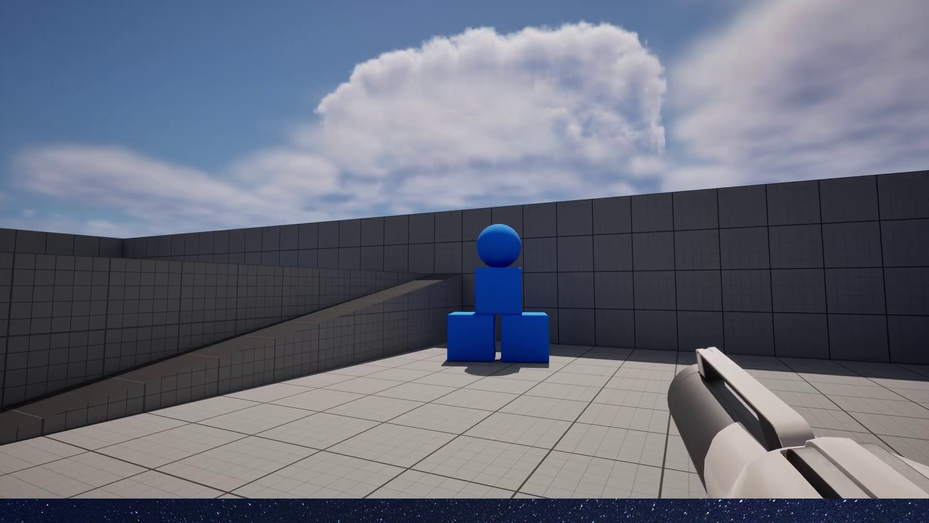
{"action": "left_click", "coordinate": [465, 250]}
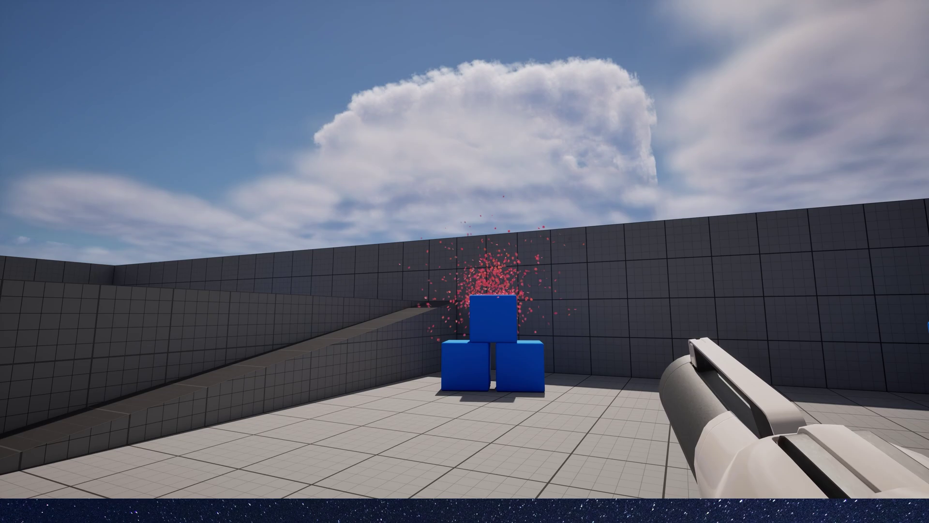